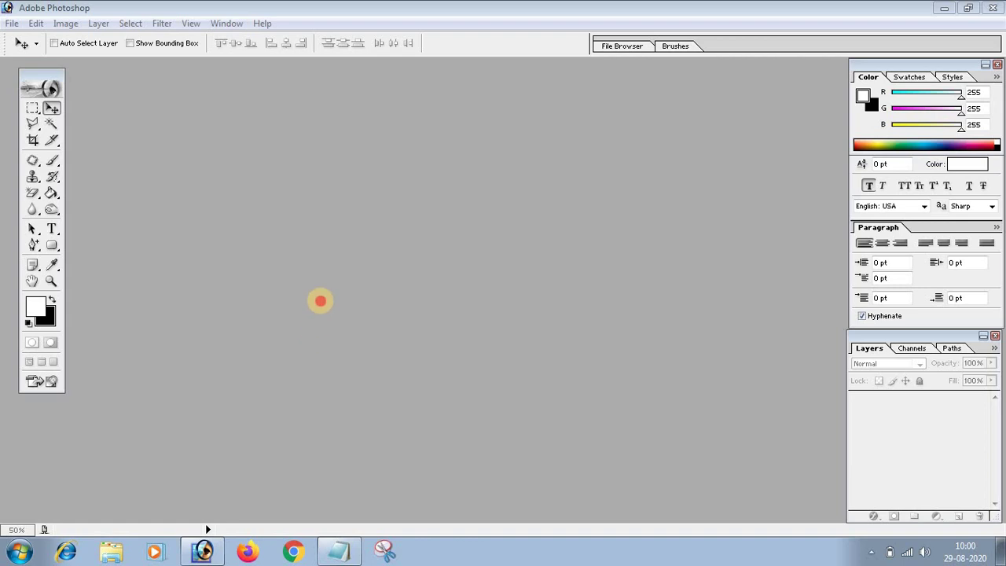
- Create a white 1920 x 1080 HDTV 1080i document named 'Fire on the Text'
click(13, 25)
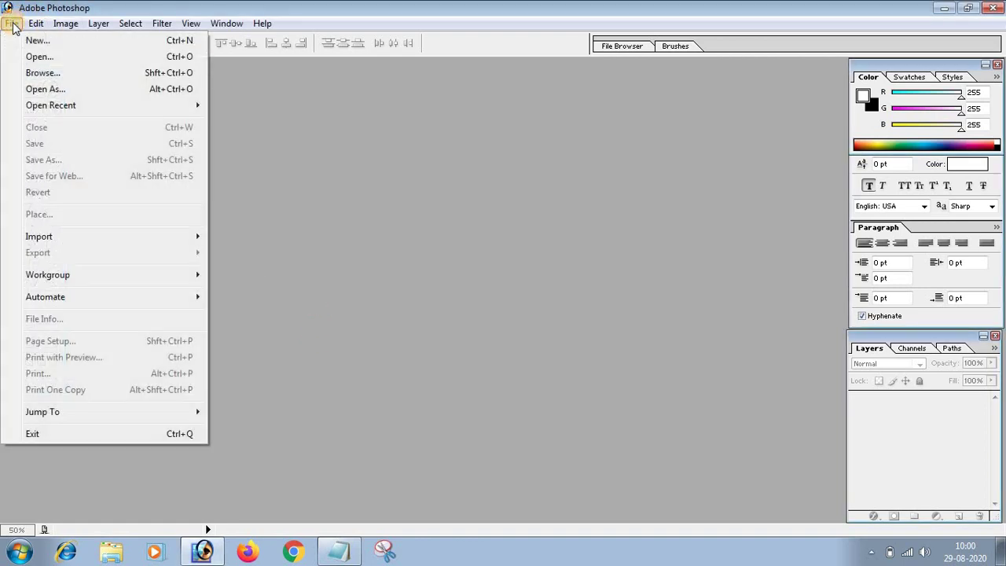
click(52, 42)
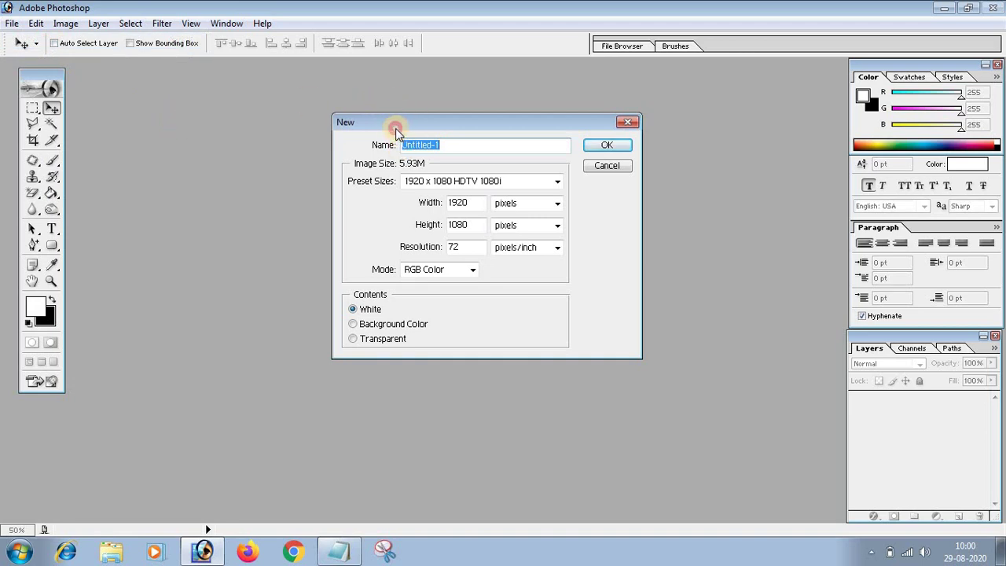
drag(395, 127, 386, 127)
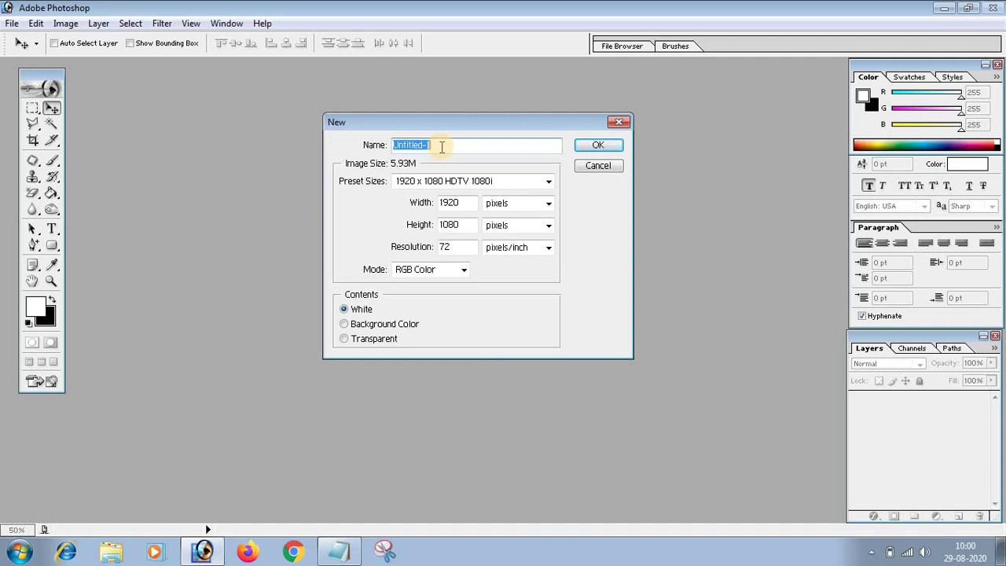
text(Fire on the Text)
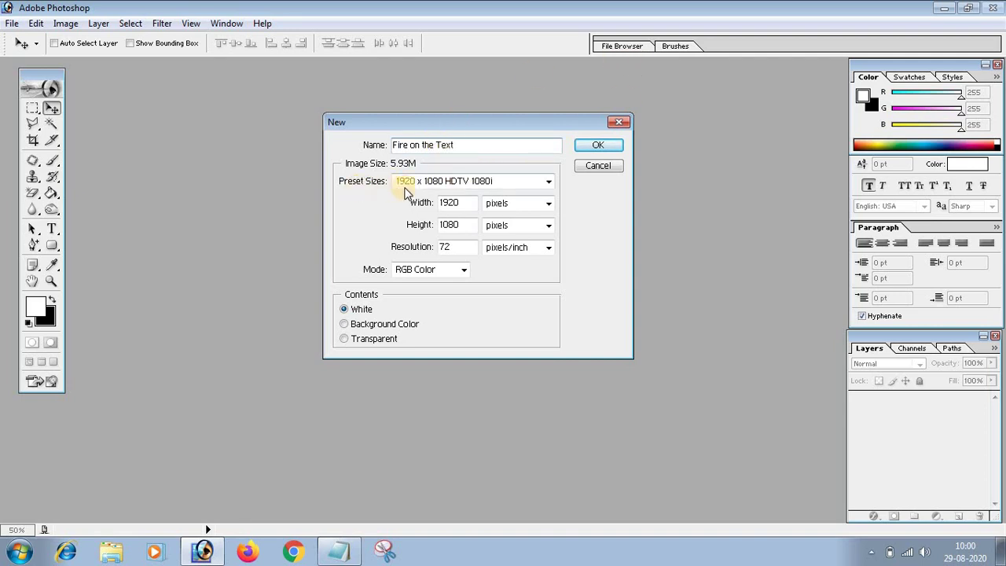
click(484, 181)
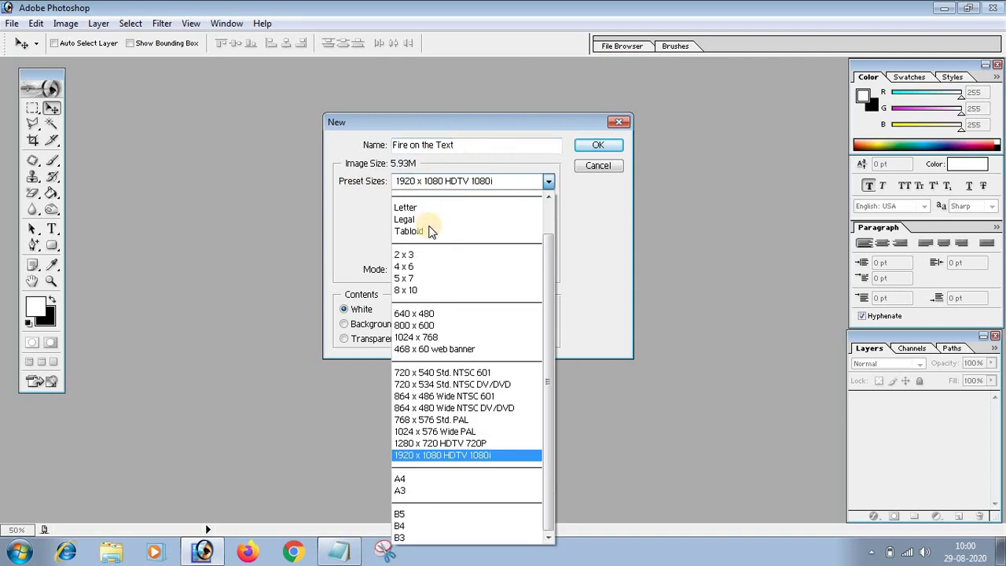
click(408, 456)
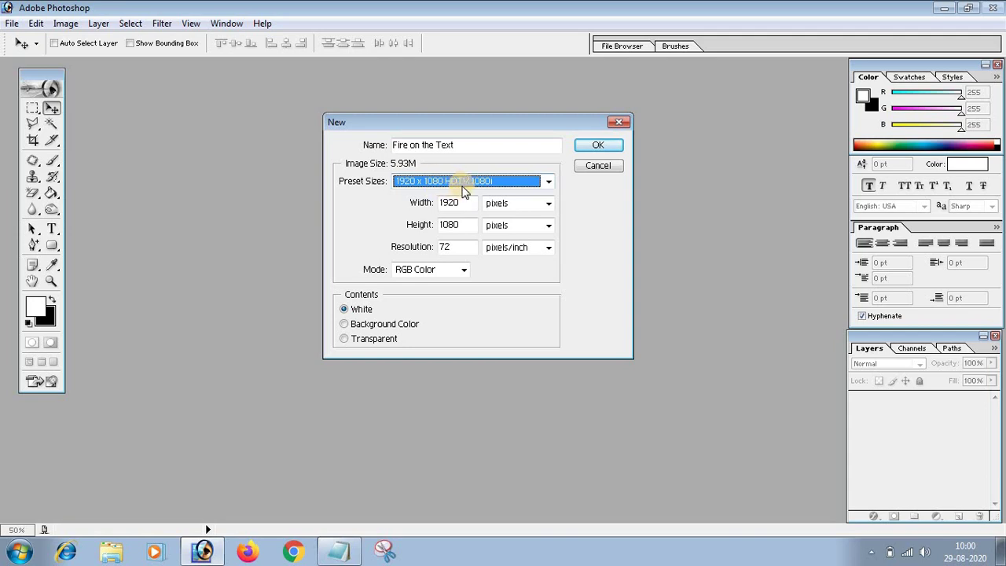
click(613, 147)
drag(407, 66, 483, 72)
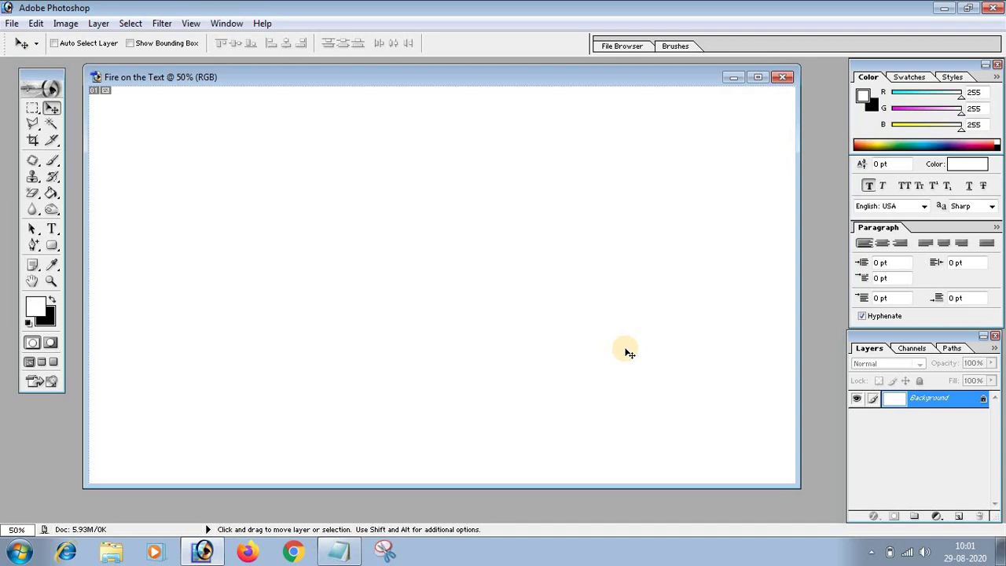
- Fill the Background layer with black using Ctrl+Backspace, then maximize and restore the window
key(ctrl+BackSpace)
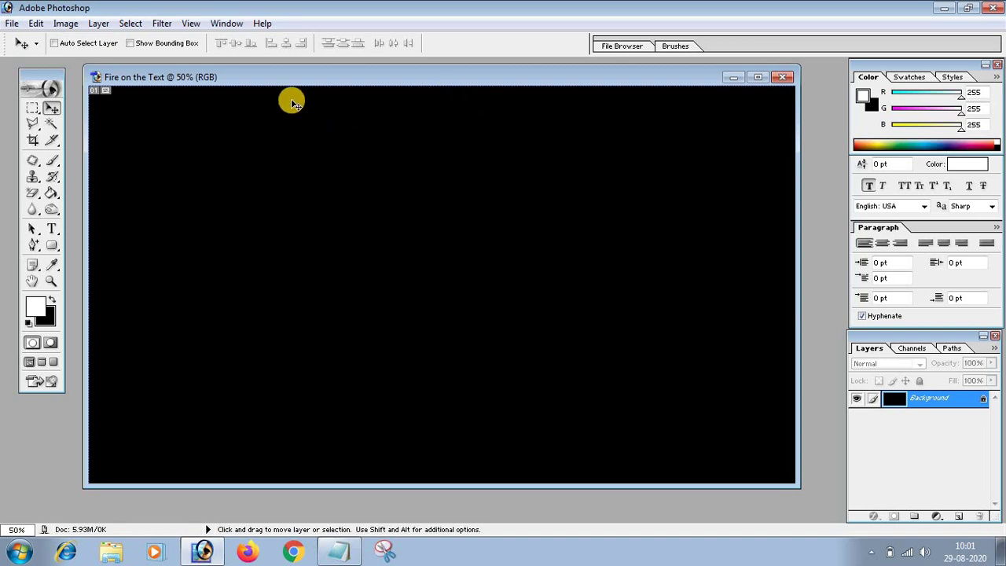
double_click(295, 76)
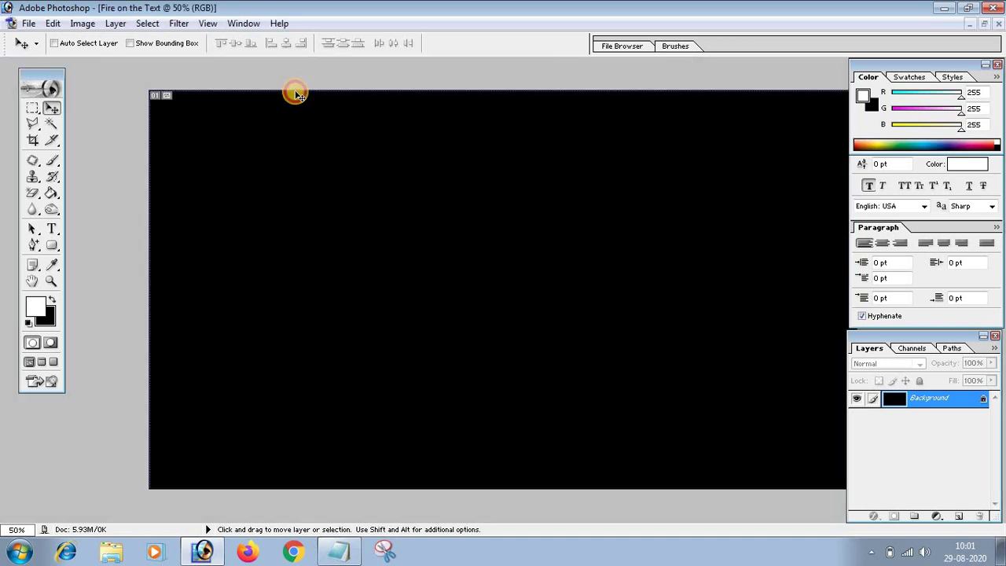
click(984, 25)
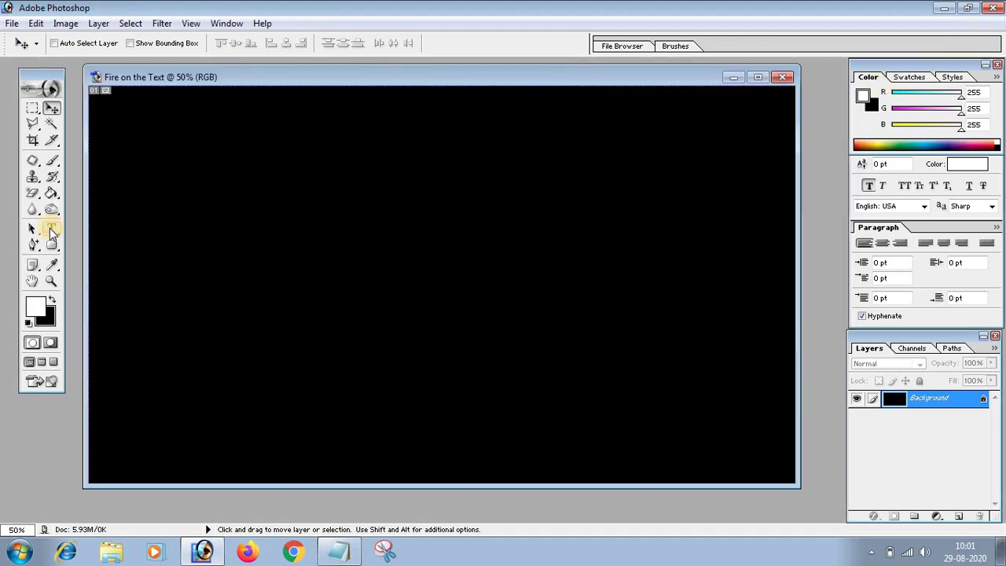
- Choose the Type tool and set the font size to 300 pt
click(50, 230)
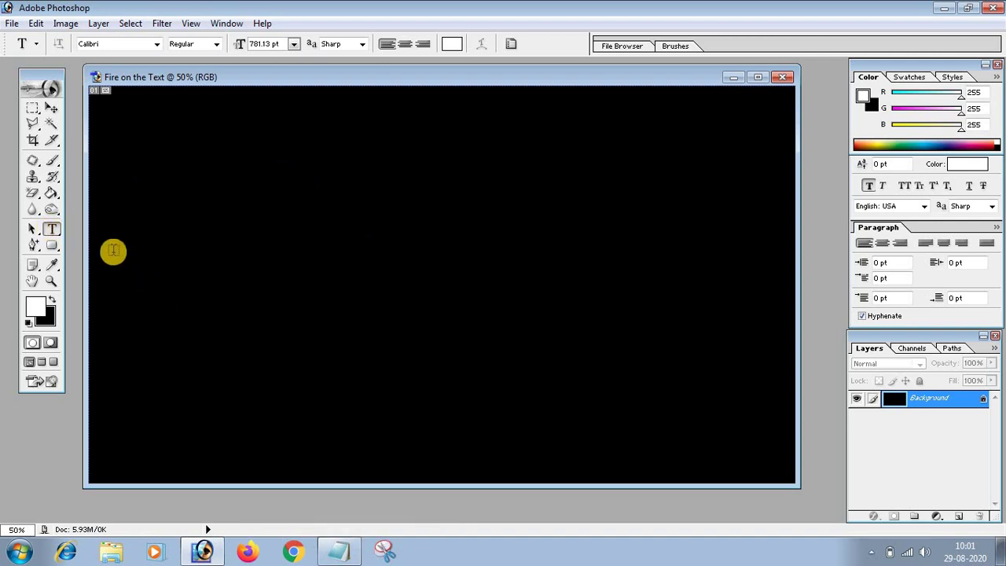
click(293, 43)
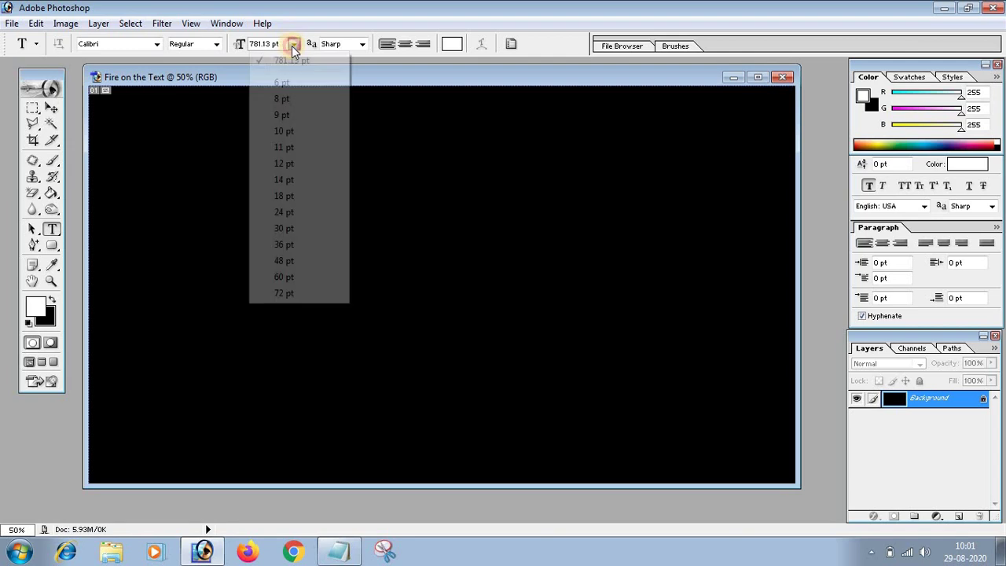
click(264, 46)
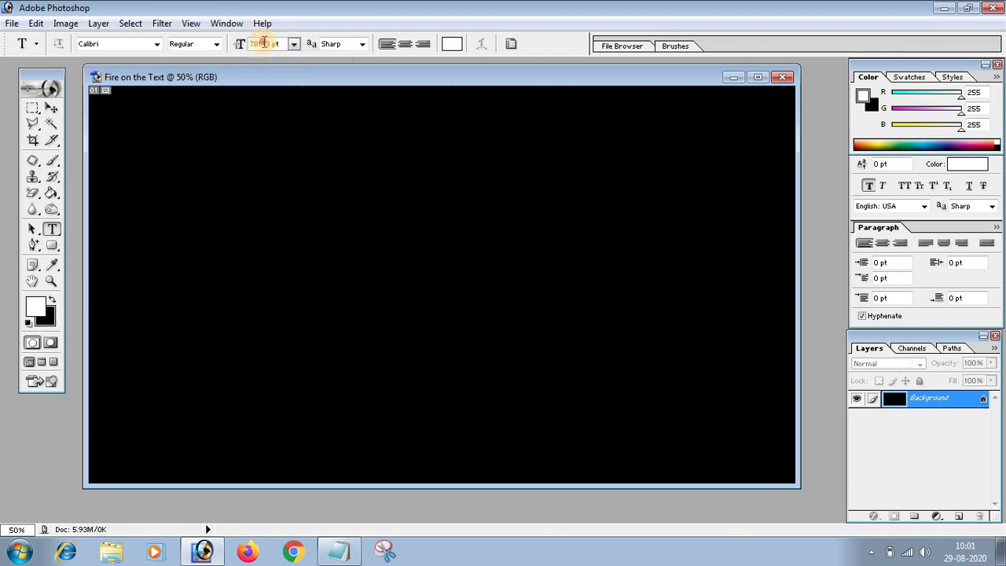
click(241, 43)
text(300)
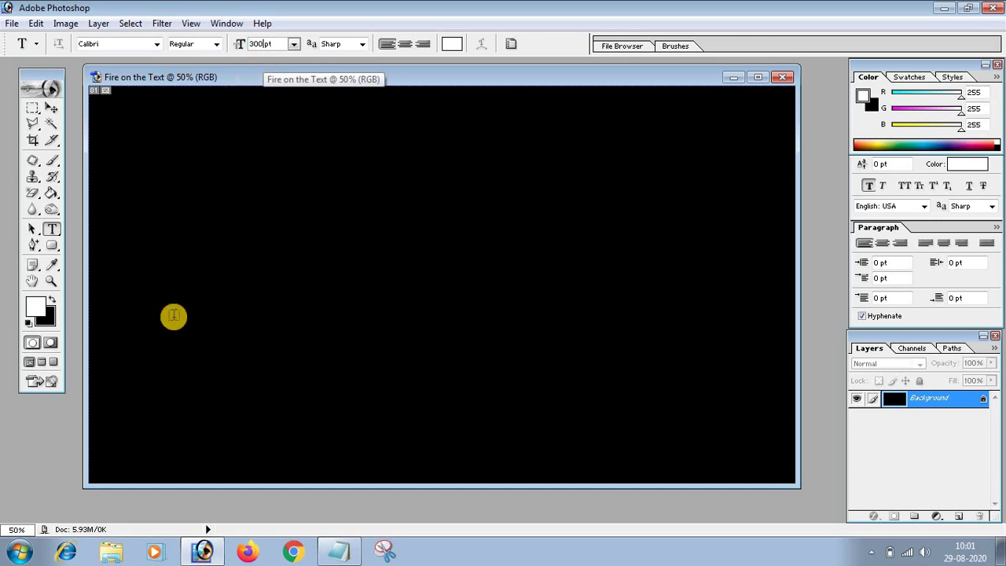
click(50, 109)
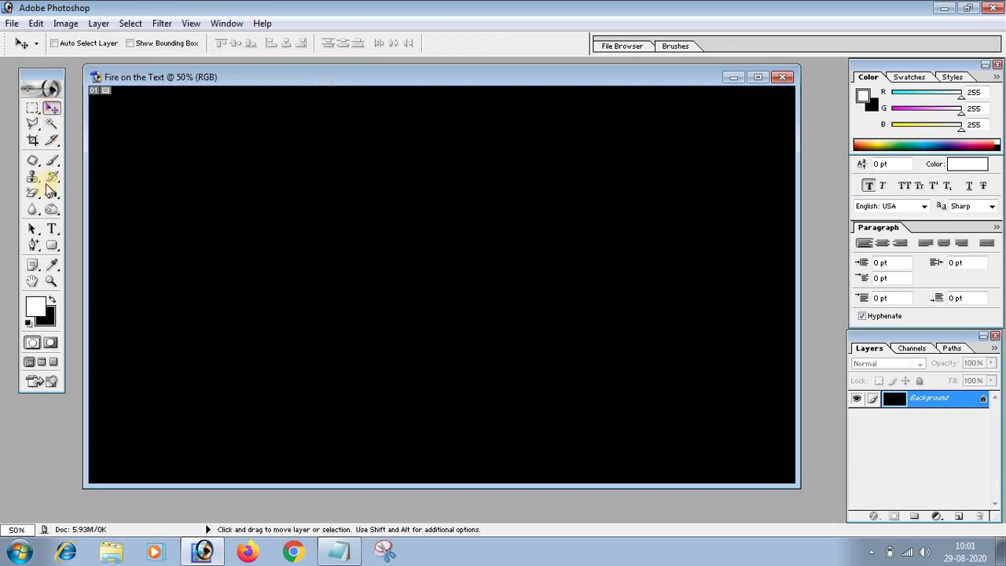
- Type WBBCE in white near the canvas's left side
click(51, 228)
click(101, 252)
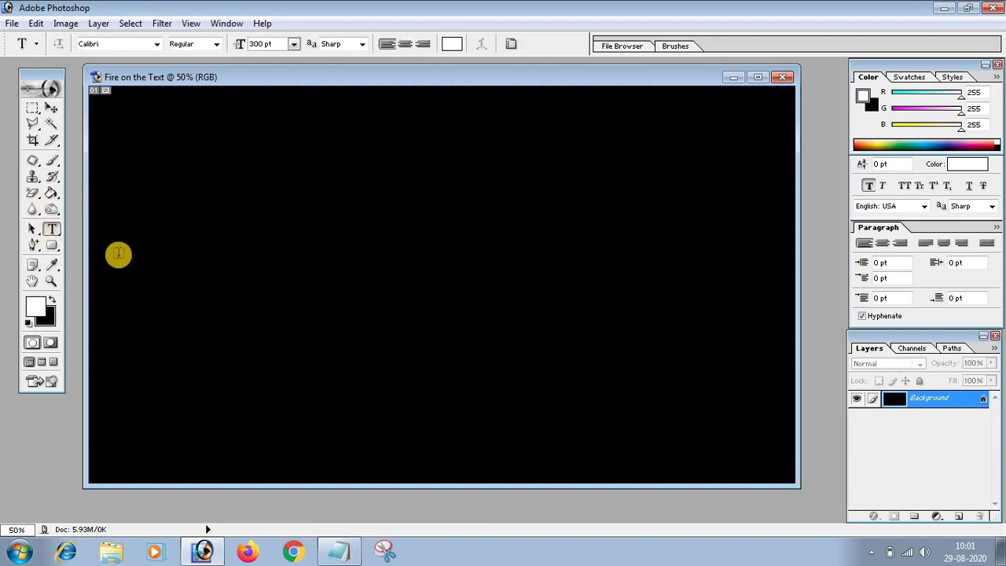
click(118, 241)
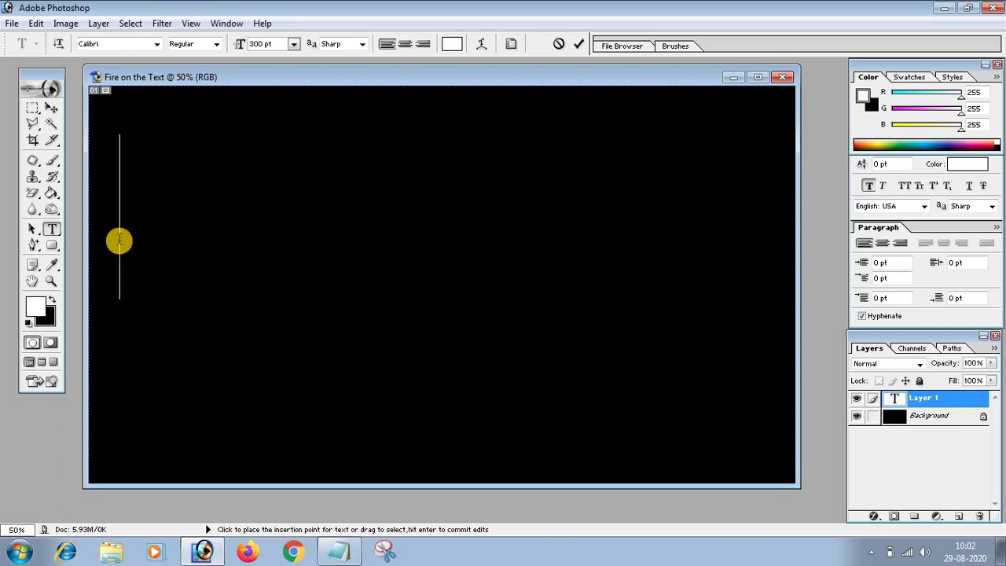
text(W)
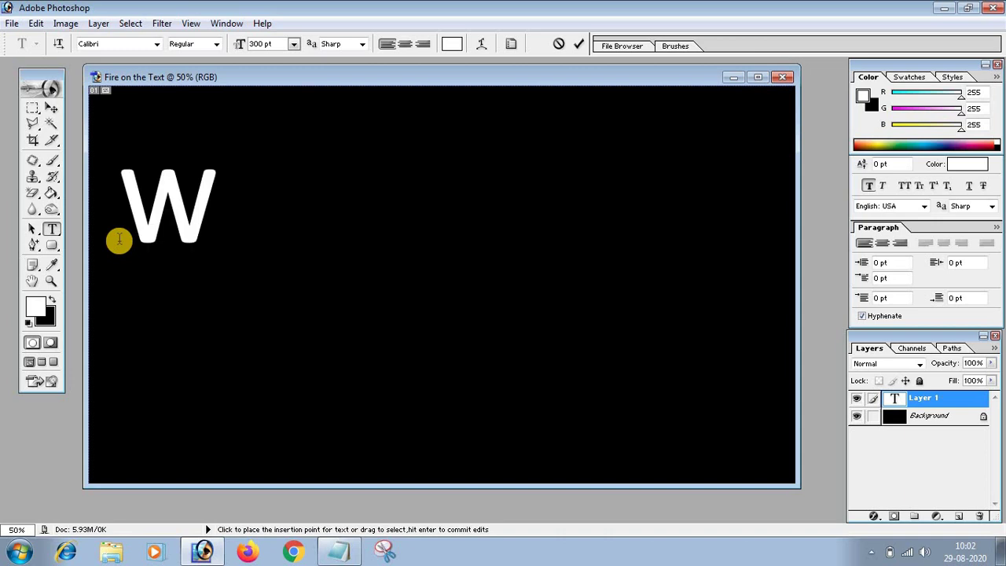
text(BBCE)
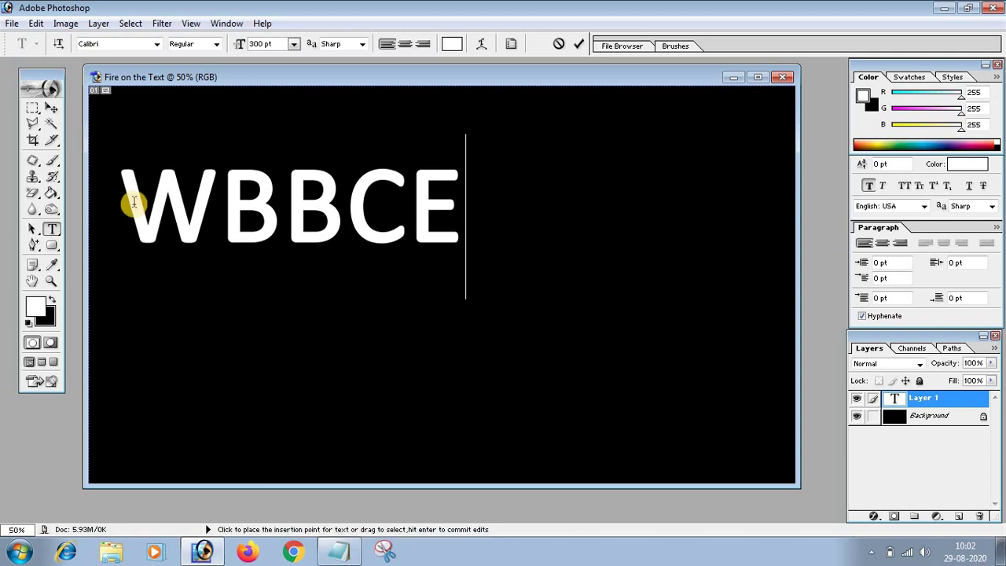
- Select the WBBCE text and preview fonts on it one after another
double_click(295, 194)
click(93, 44)
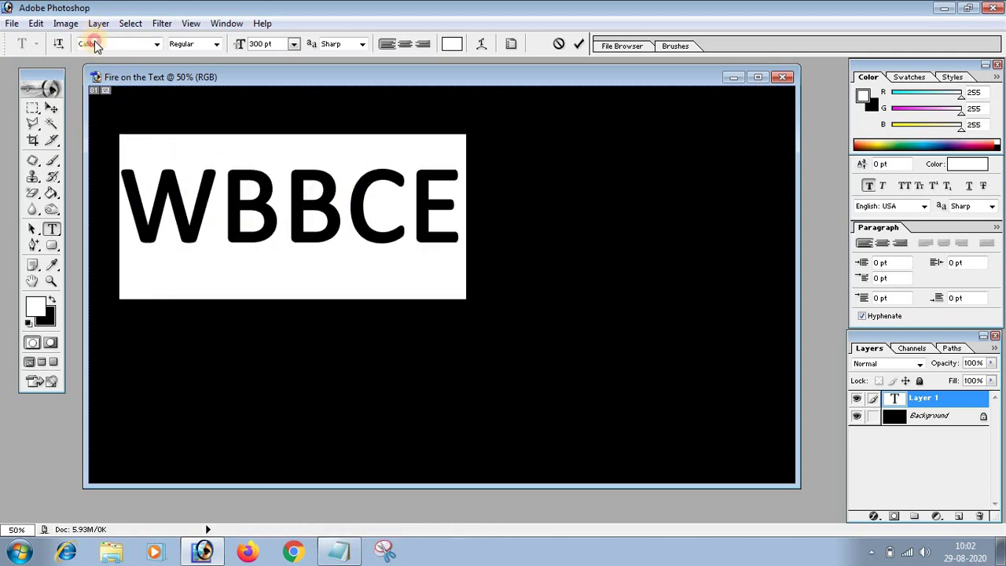
key(Down)
key(Down)
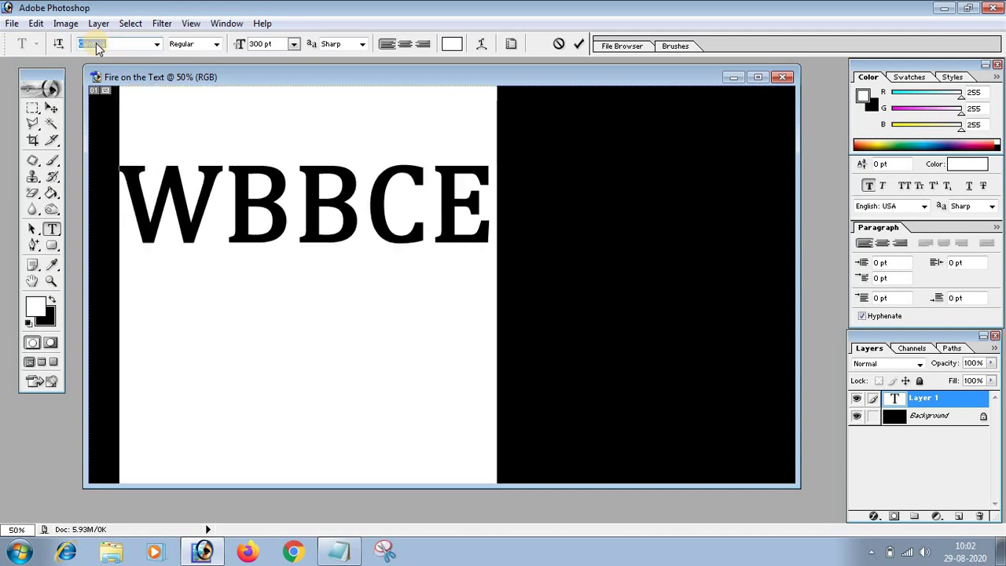
key(Down)
key(Down)
key(Down)
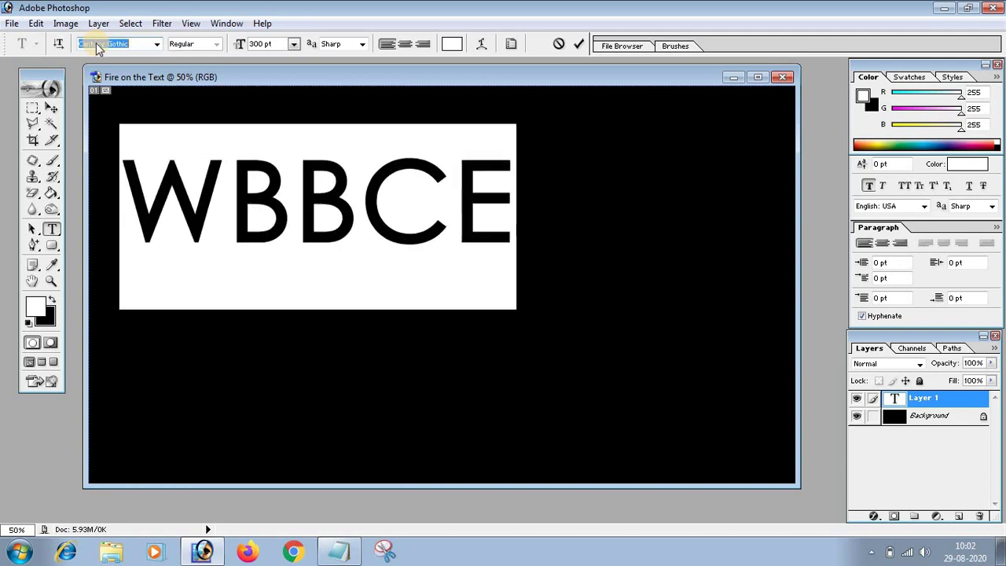
key(Down)
key(Down)
key(Down)
key(Down)
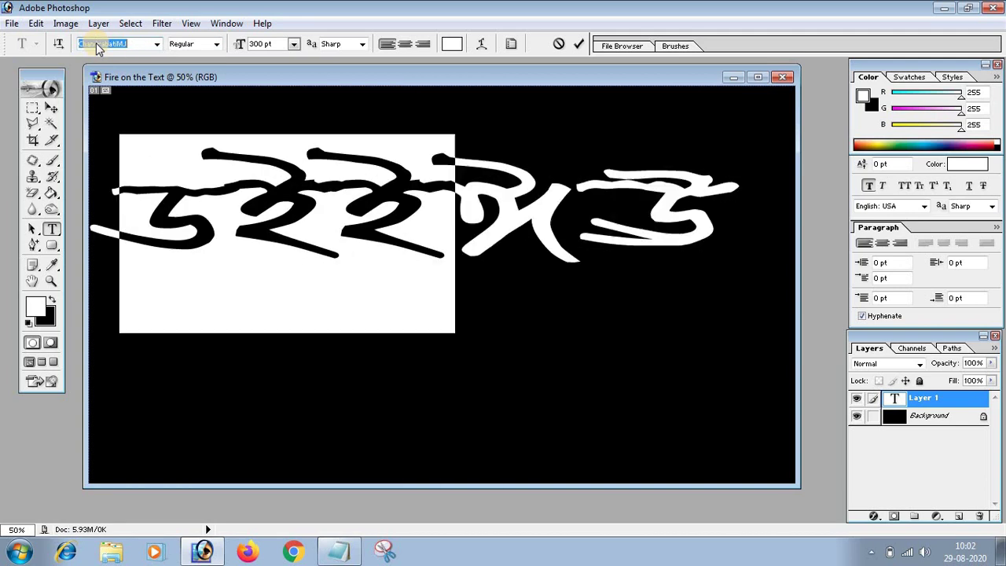
key(Down)
key(Down)
key(Down)
key(Down)
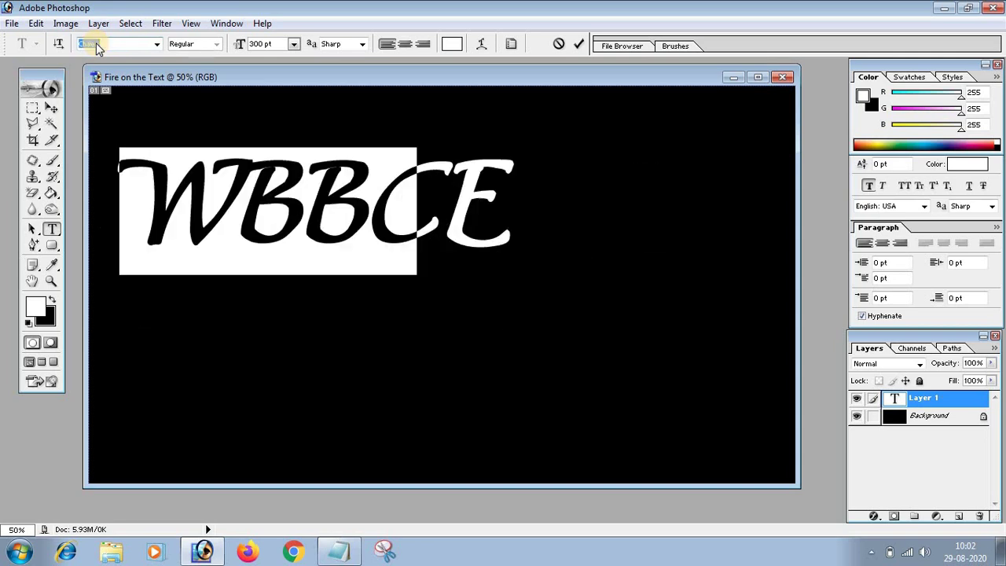
key(Down)
key(Down)
key(Down)
key(Down)
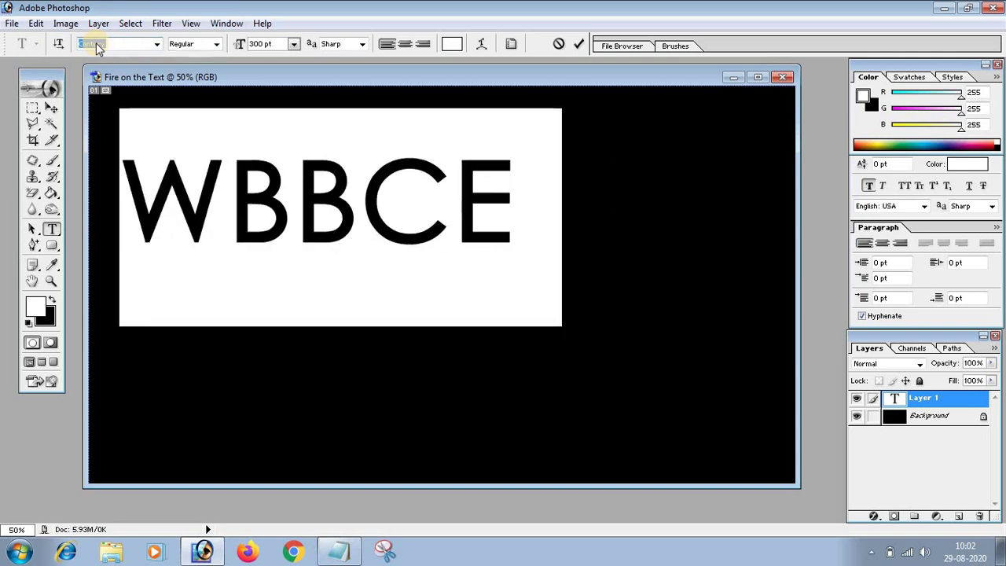
key(Down)
key(Down)
key(Down)
key(Down)
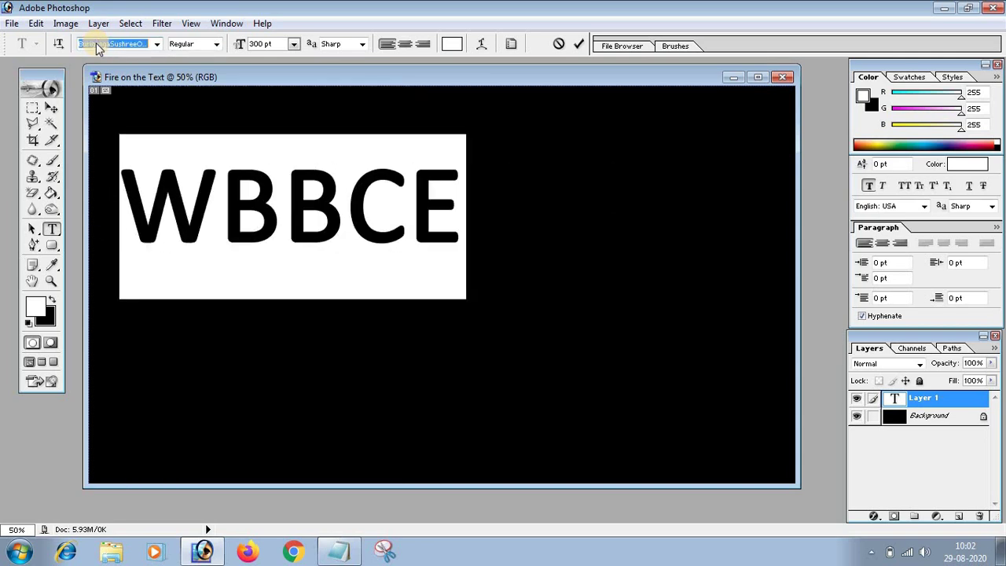
key(Down)
key(Down)
key(Down)
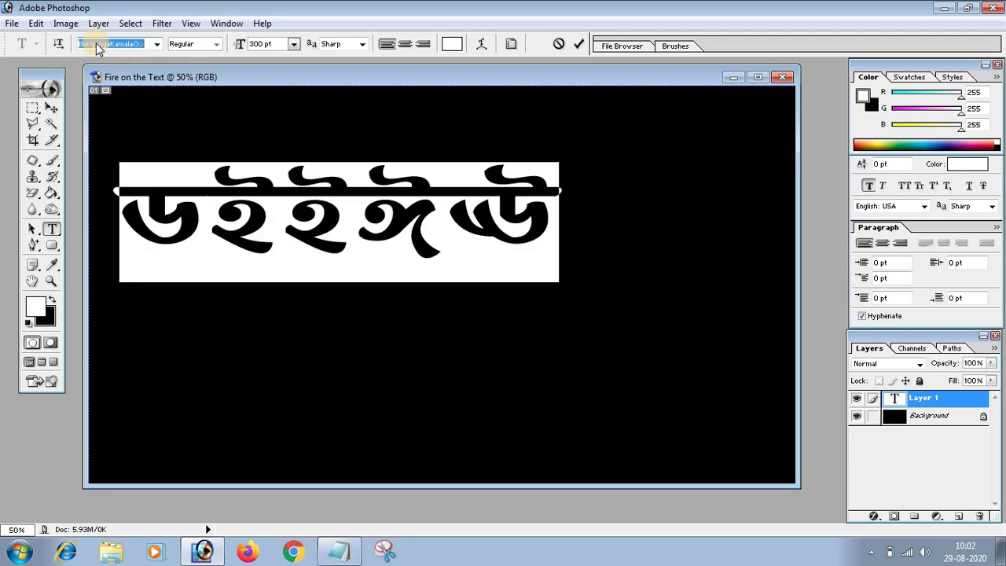
key(Down)
key(Down)
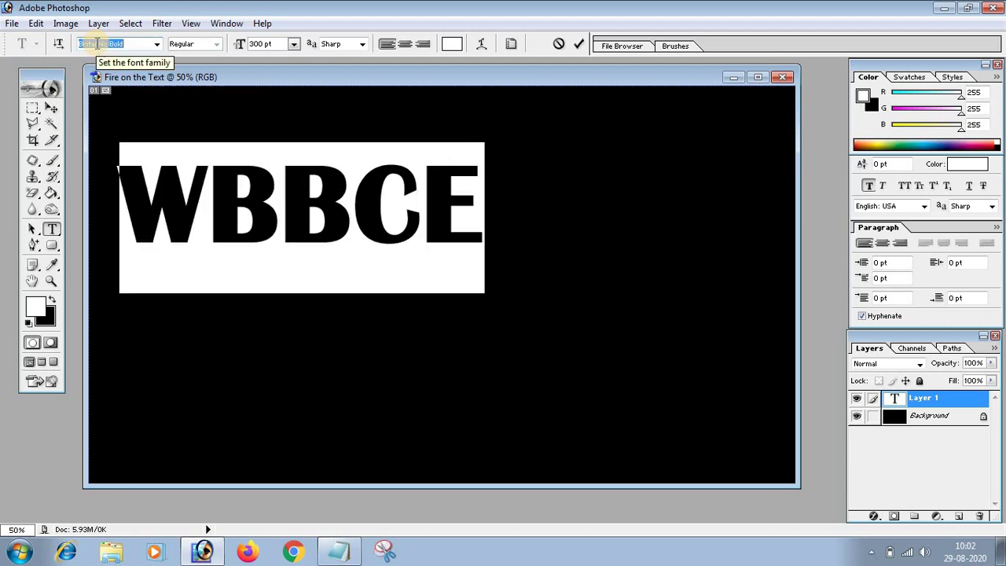
key(Down)
key(Down)
key(Down)
key(Down)
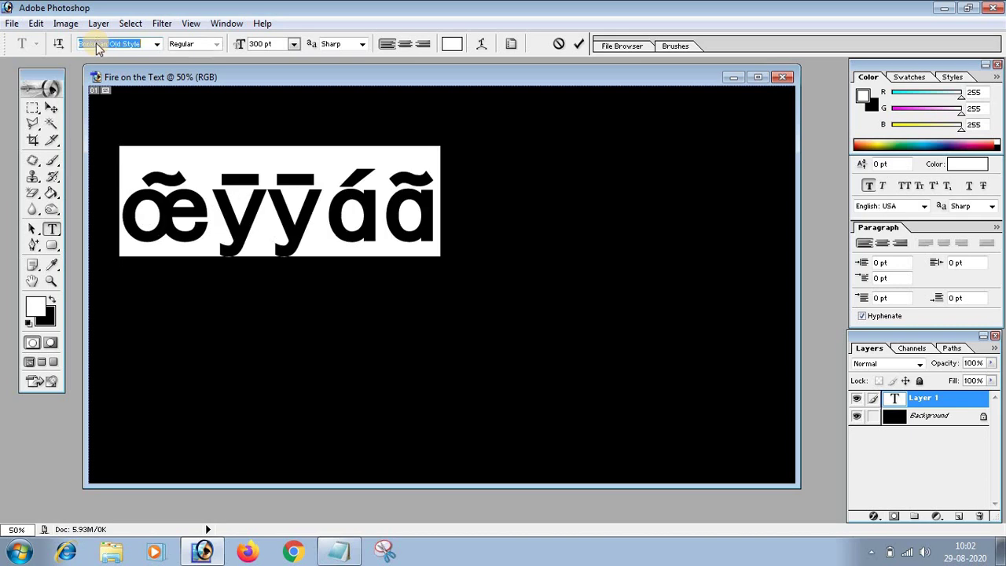
key(Down)
key(Down)
key(Down)
key(Down)
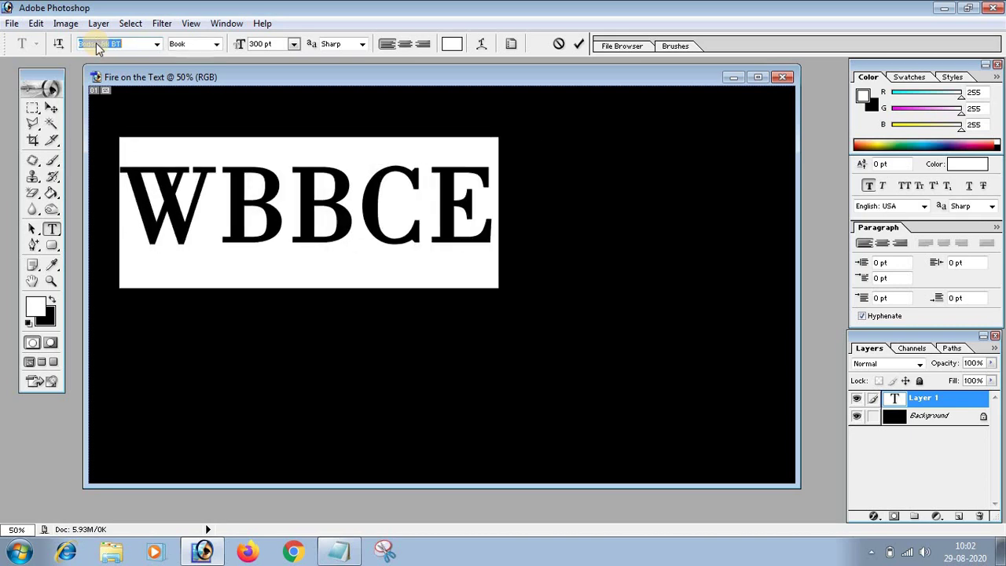
key(Down)
key(Down)
key(Down)
key(Down)
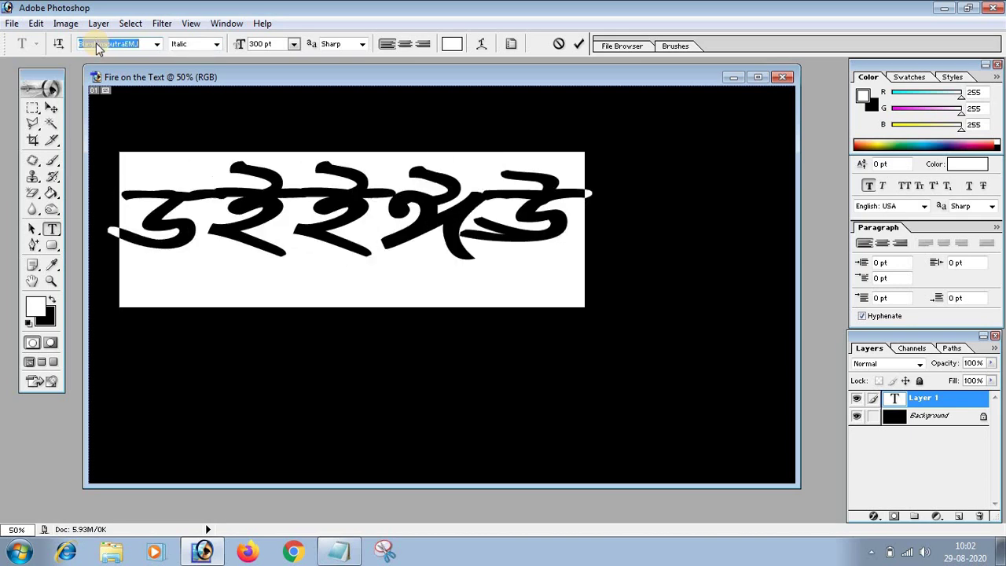
key(Down)
key(Down)
key(Down)
key(Down)
key(Down)
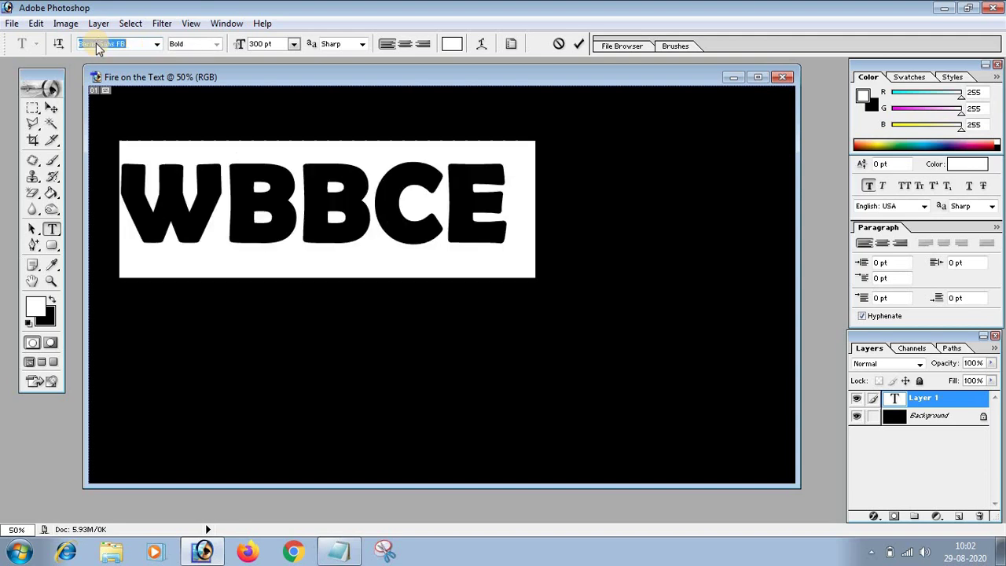
key(Down)
key(Down)
key(Down)
key(Down)
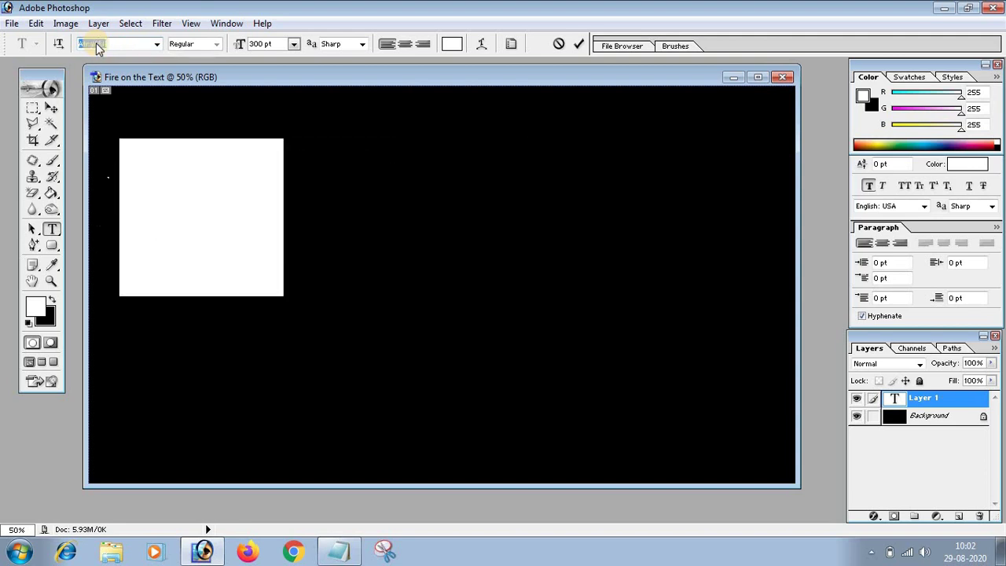
key(Down)
key(Down)
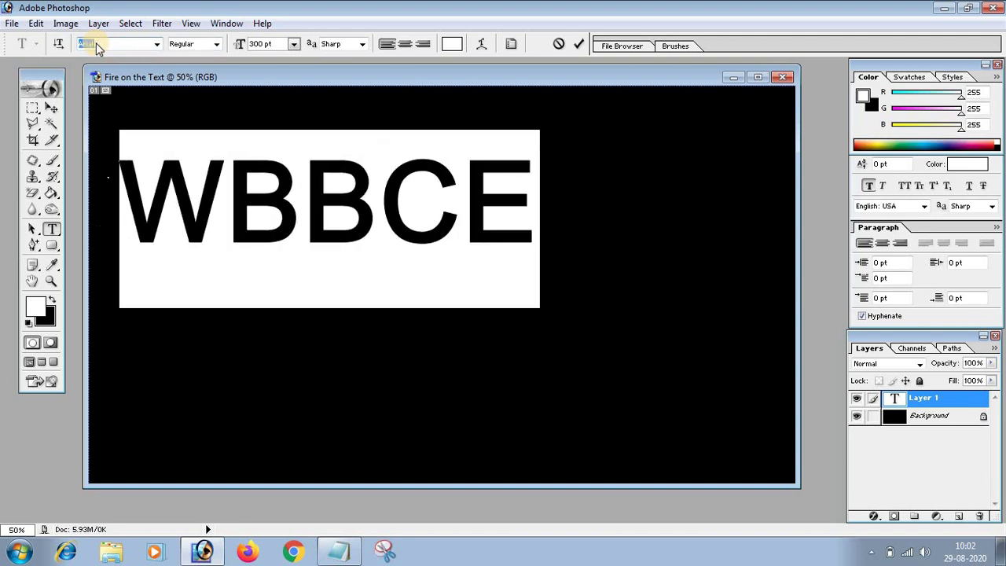
key(Down)
key(Down)
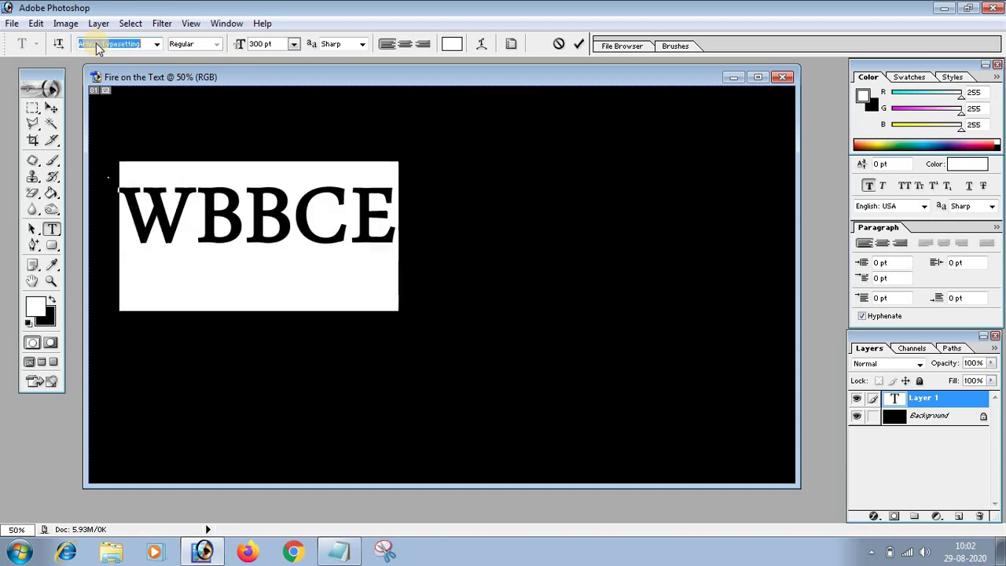
key(Down)
key(Down)
key(Down)
key(Down)
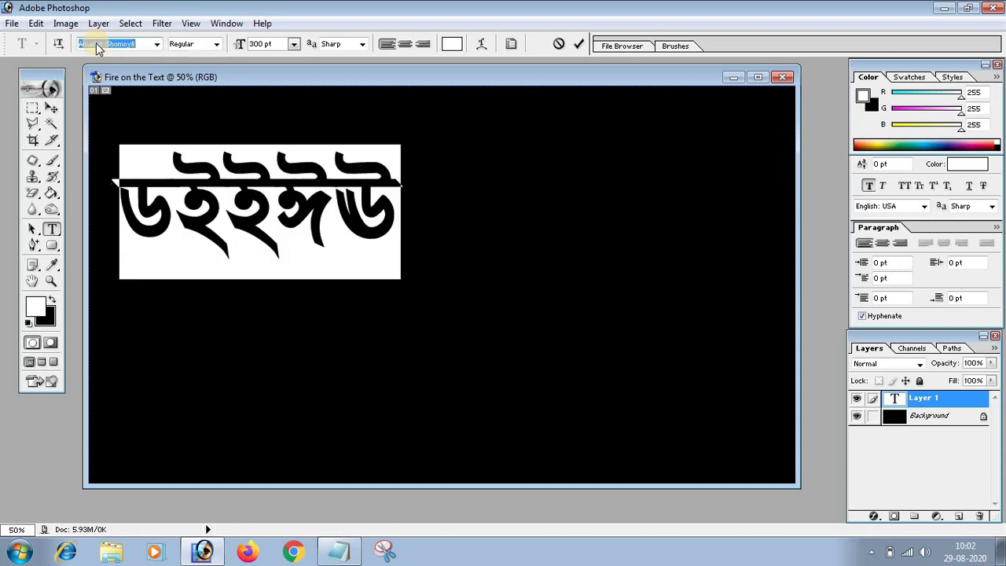
key(Down)
key(Down)
key(Down)
key(Down)
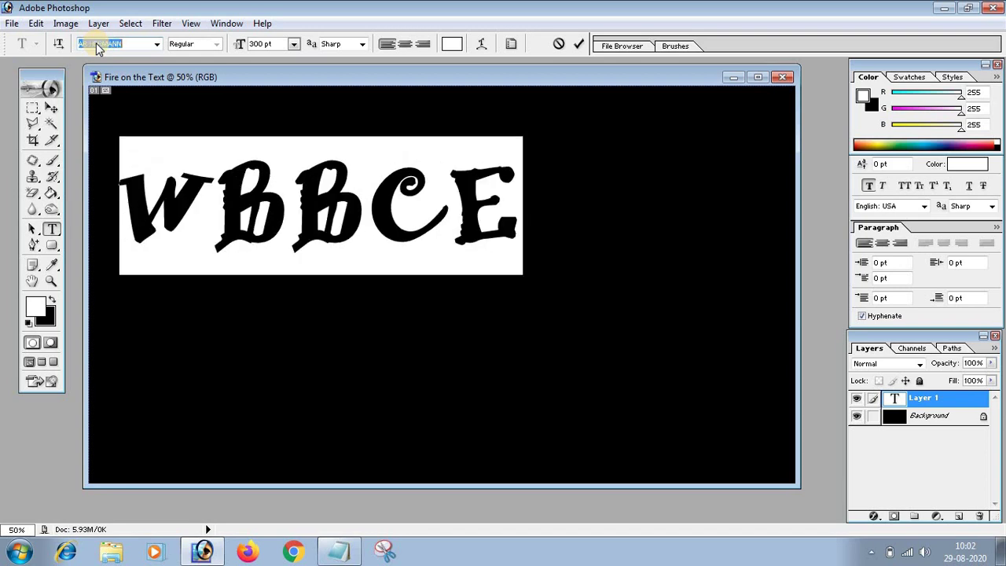
key(Down)
key(Down)
key(Down)
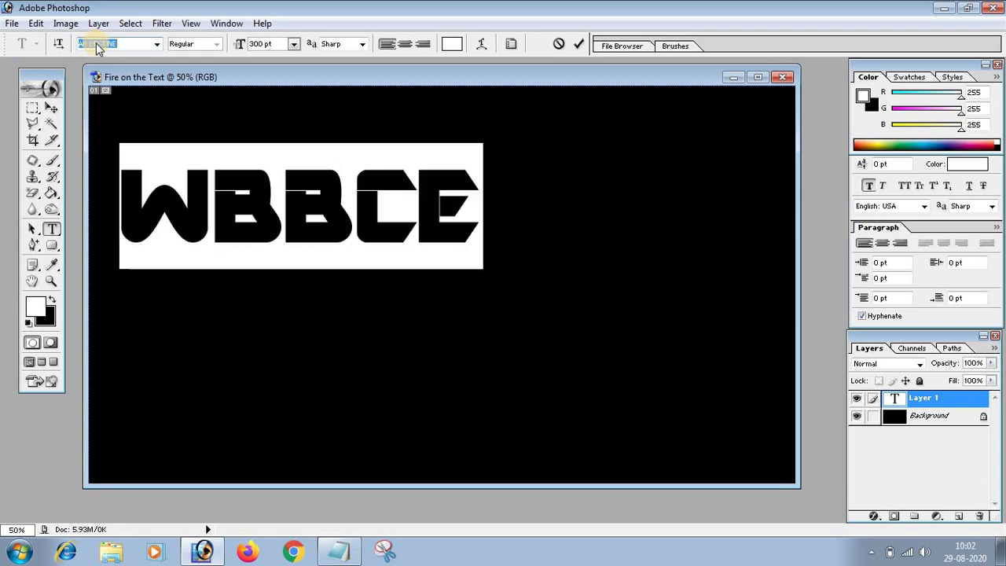
- Set the WBBCE text font to Arial Bold
click(156, 44)
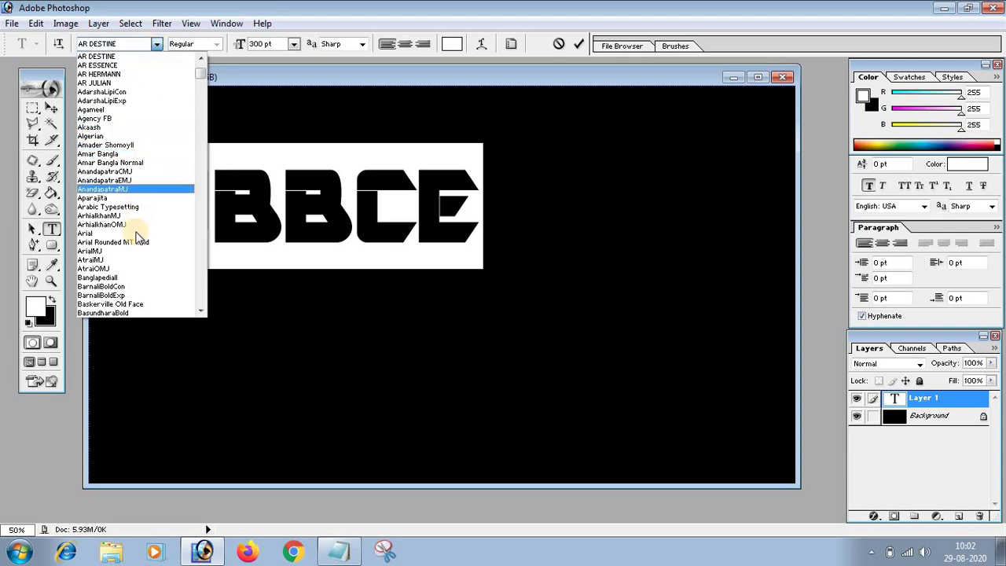
click(110, 234)
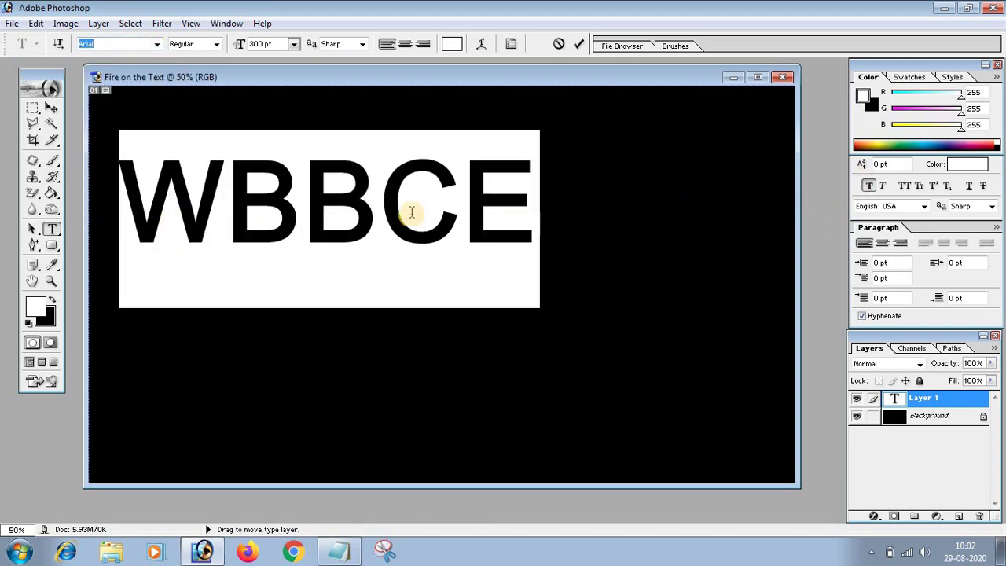
click(216, 44)
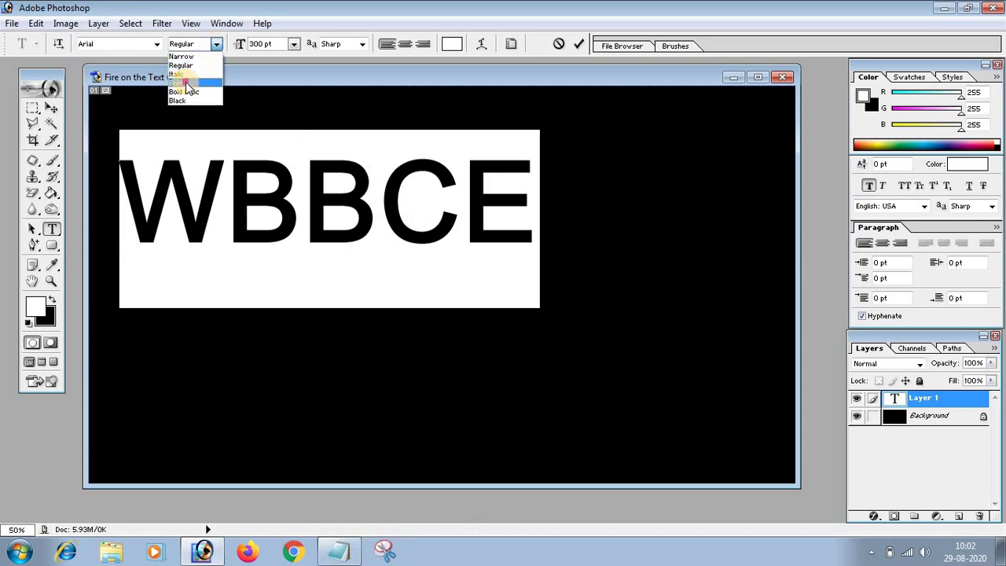
click(178, 83)
click(252, 186)
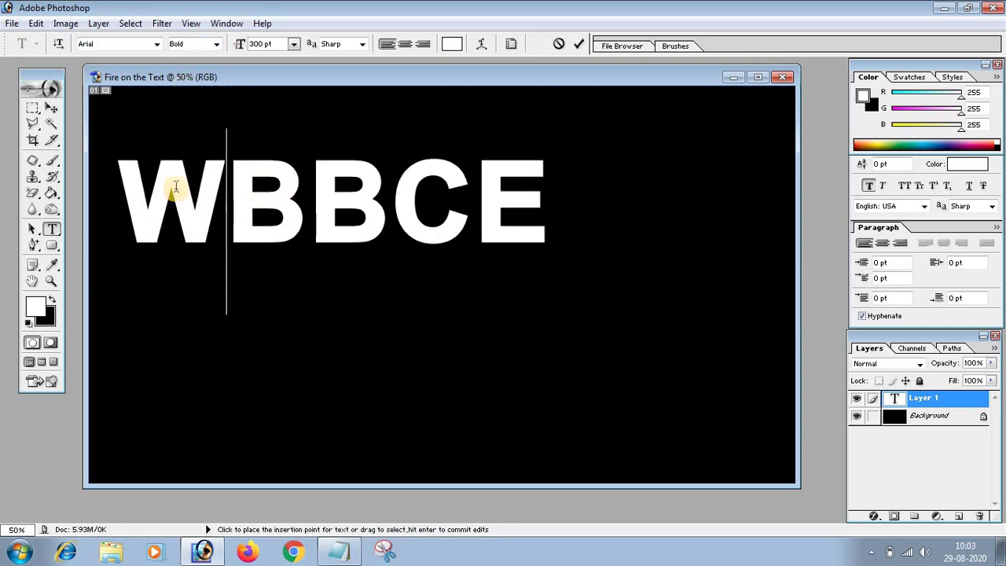
- Move WBBCE lower and scale it up to span nearly the full canvas width
click(52, 110)
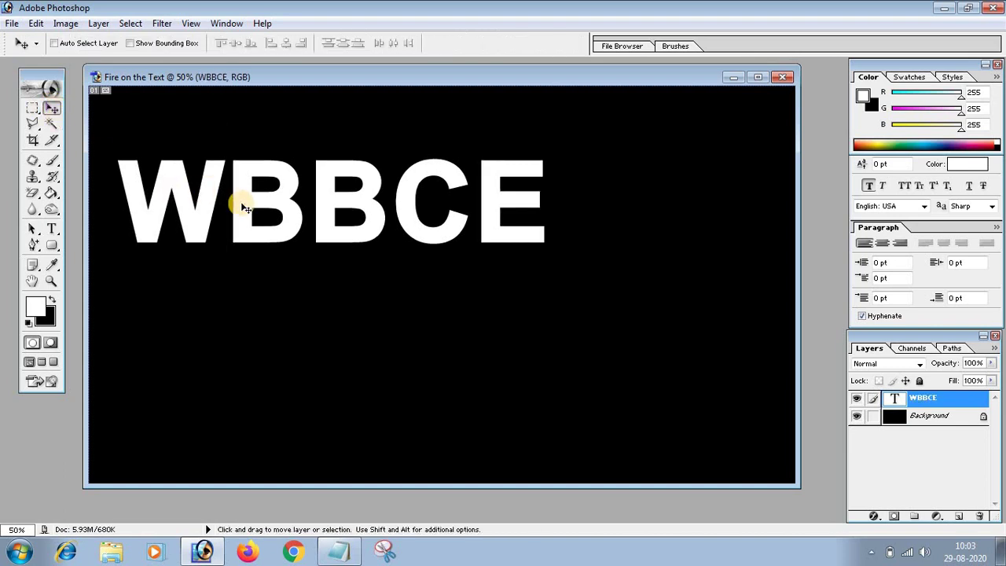
drag(243, 195, 223, 263)
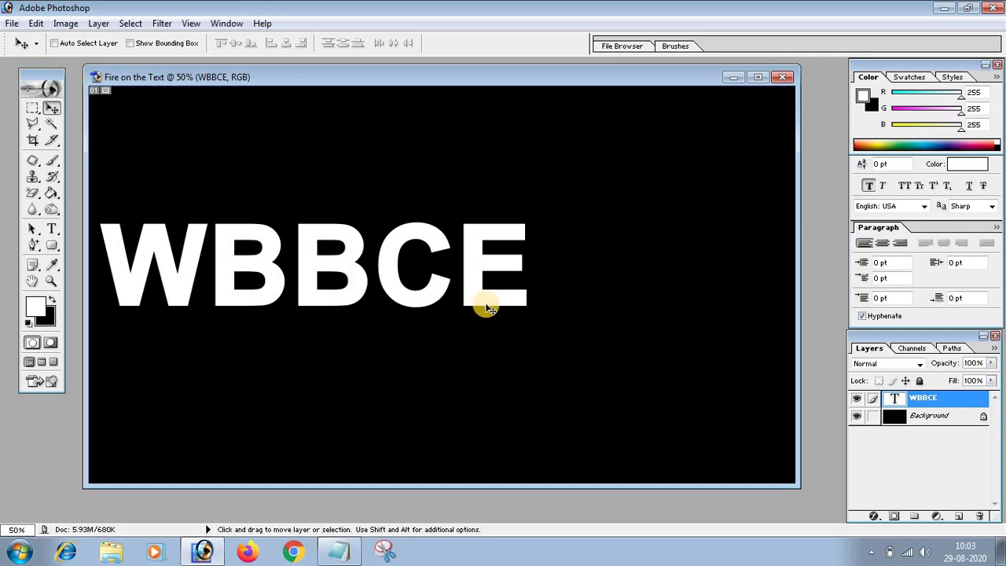
key(ctrl+t)
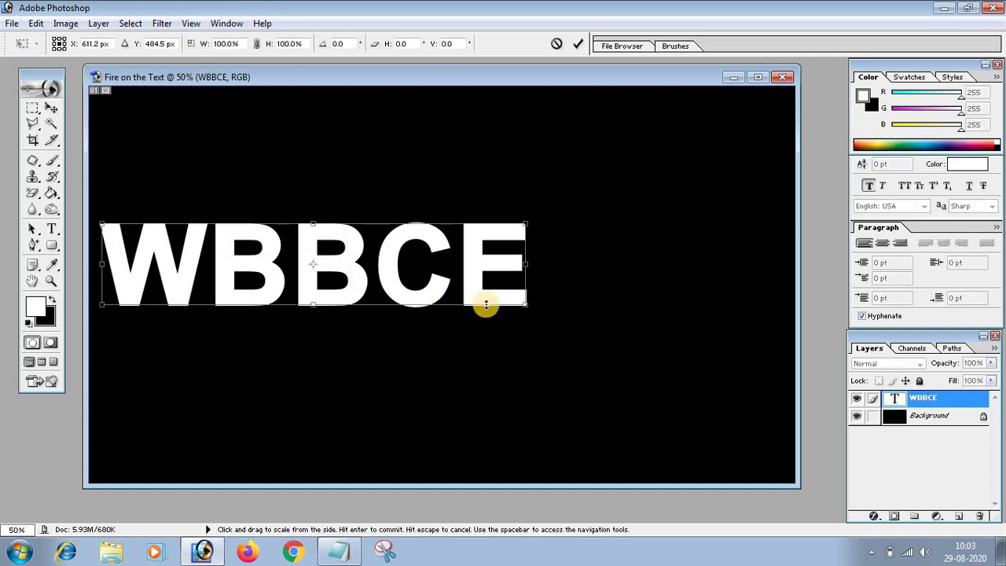
drag(532, 307, 779, 388)
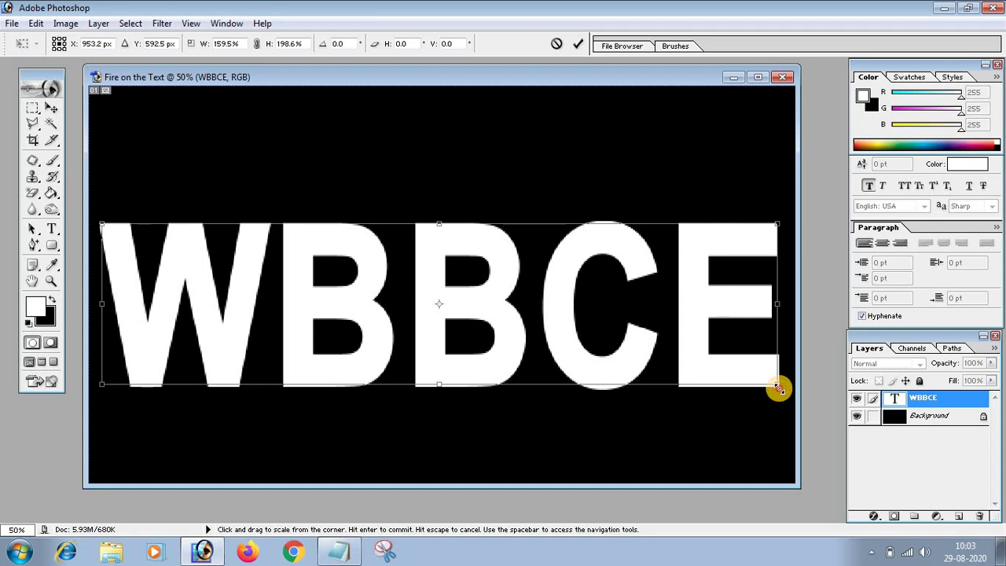
key(Return)
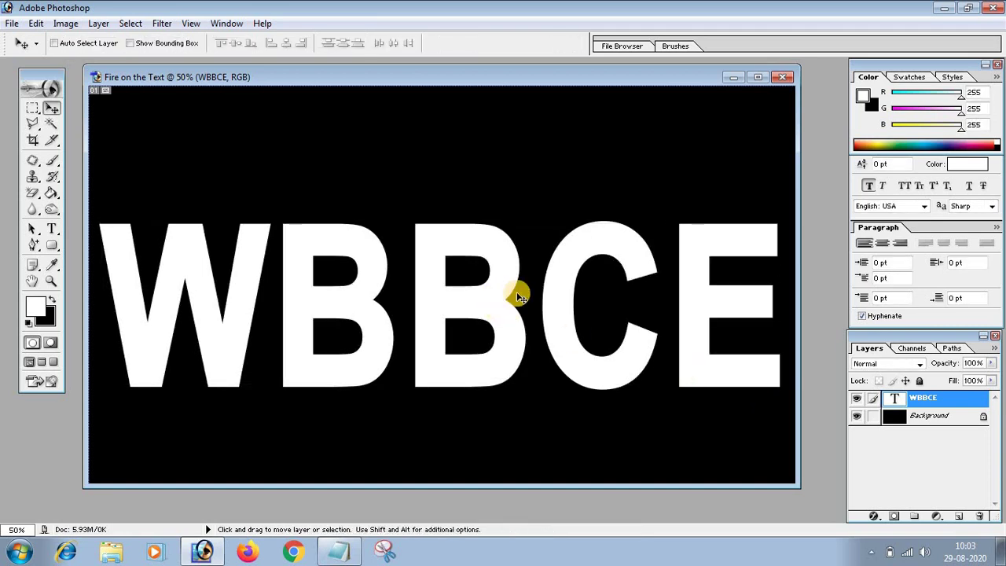
drag(560, 316, 559, 333)
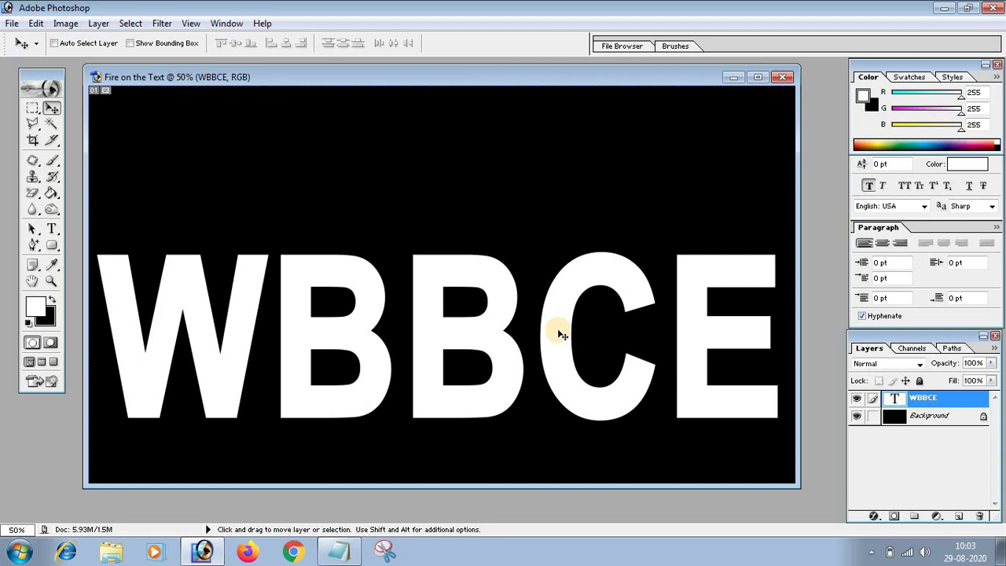
- Duplicate the WBBCE layer, hide the copy, and reselect the original WBBCE layer
click(528, 337)
click(644, 193)
click(331, 361)
double_click(928, 399)
key(Return)
key(ctrl+j)
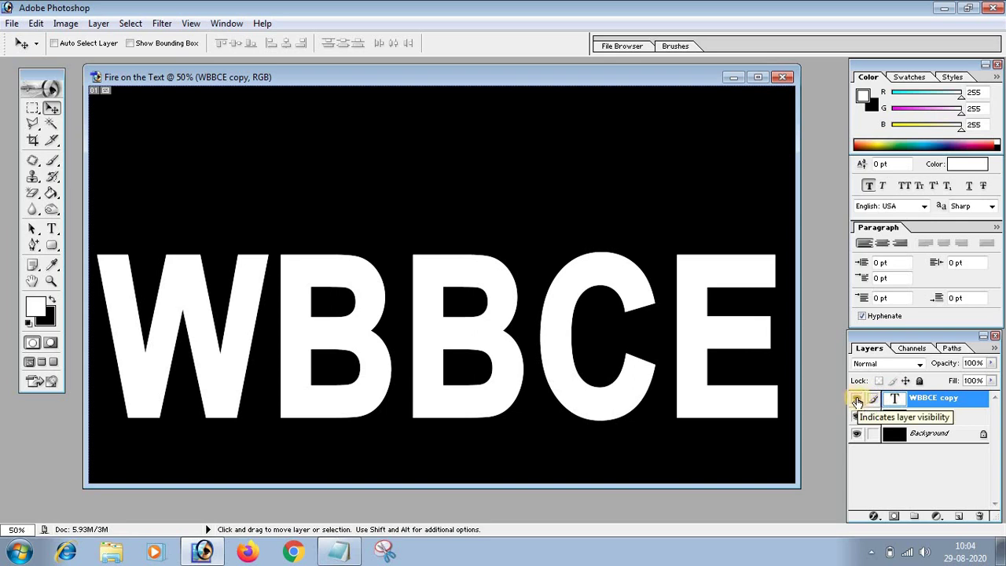
click(857, 400)
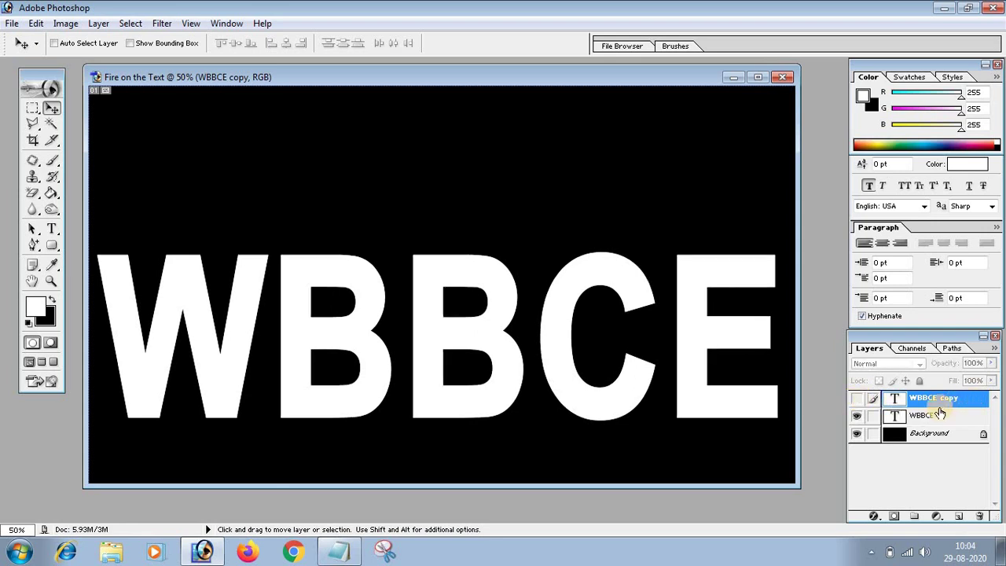
click(924, 423)
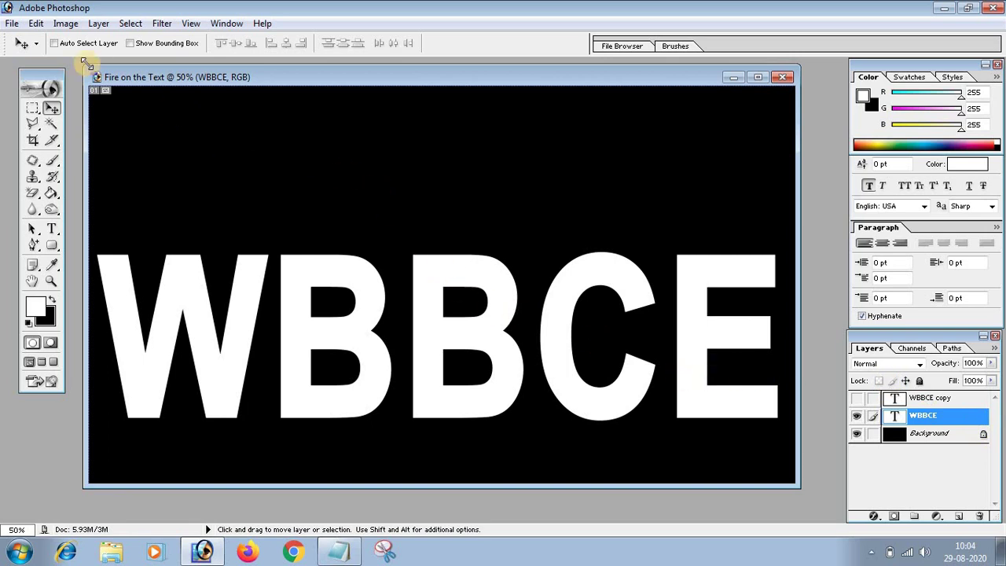
- Rotate the canvas 90° clockwise so WBBCE runs vertically
click(66, 25)
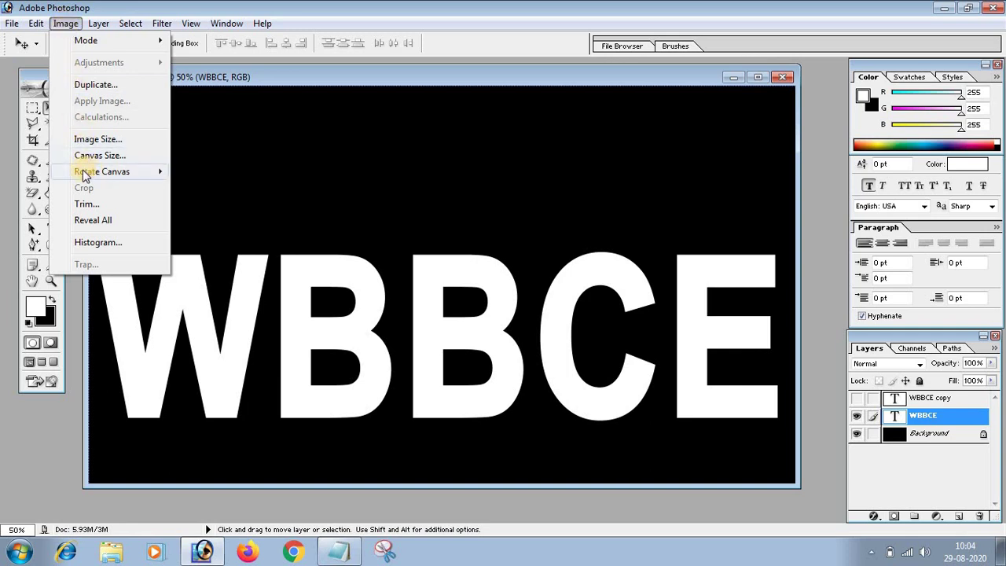
mouse_move(102, 172)
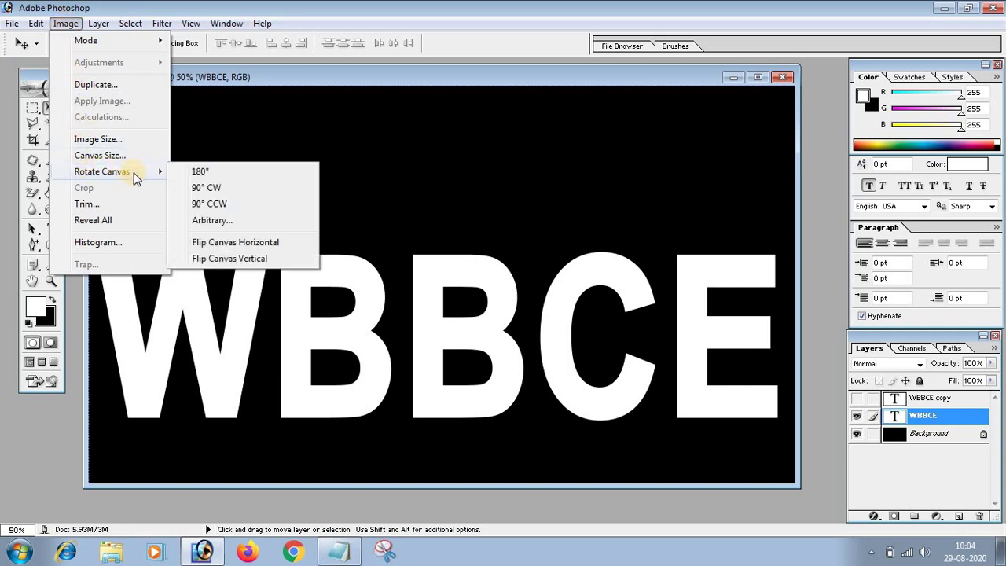
click(226, 190)
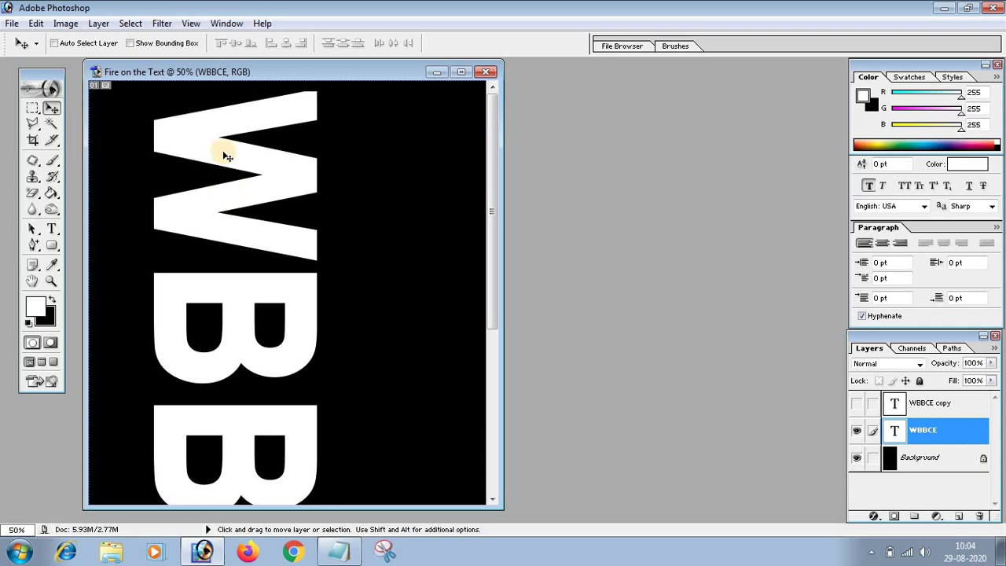
click(162, 24)
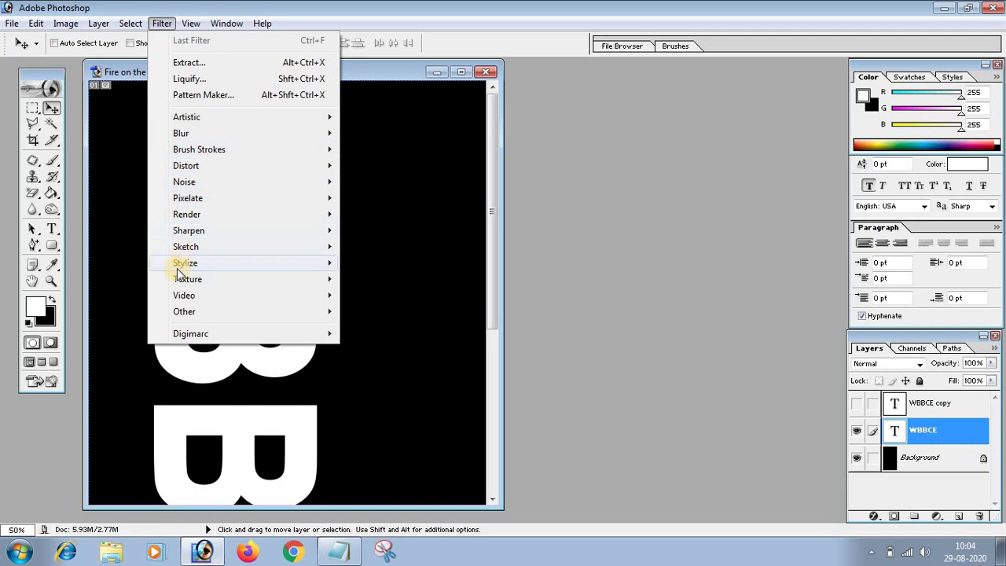
mouse_move(185, 262)
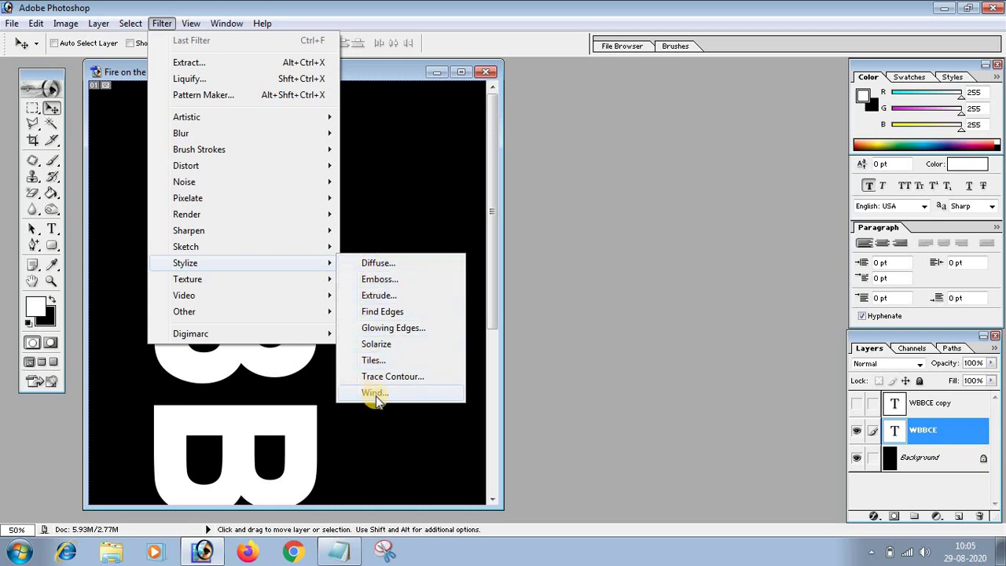
- Rasterize the text and apply the Wind filter, Wind method, from the left
click(376, 396)
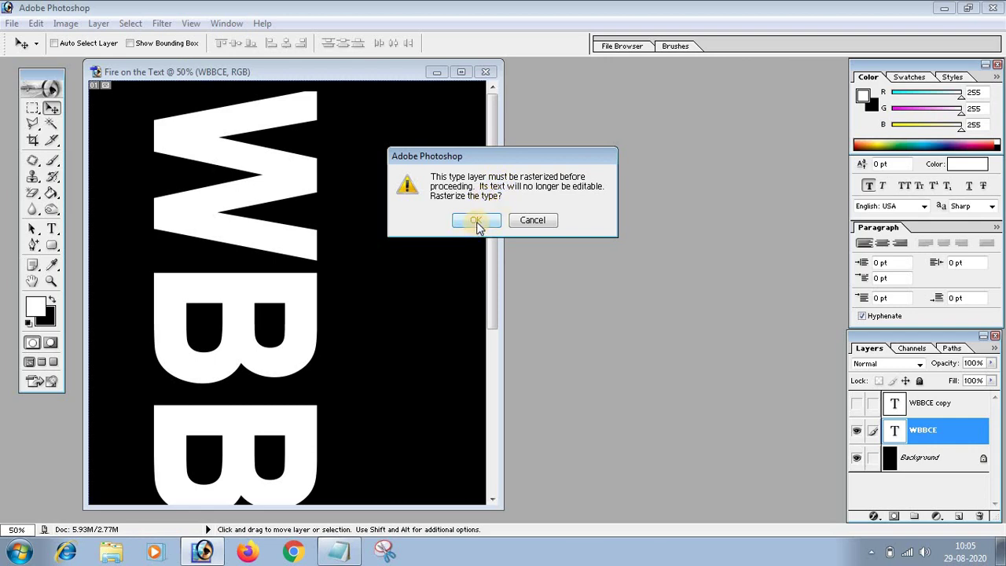
click(477, 223)
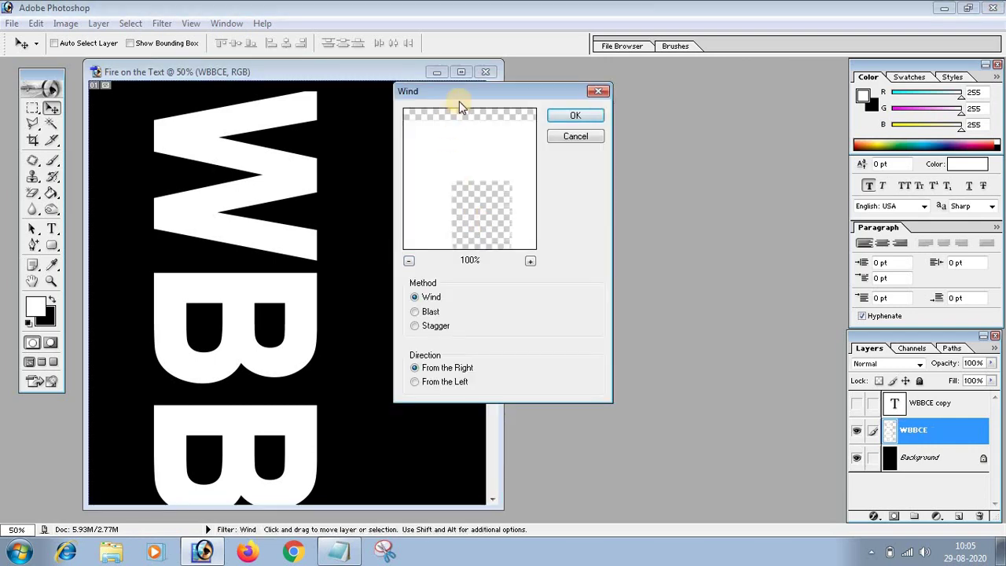
drag(462, 100, 604, 112)
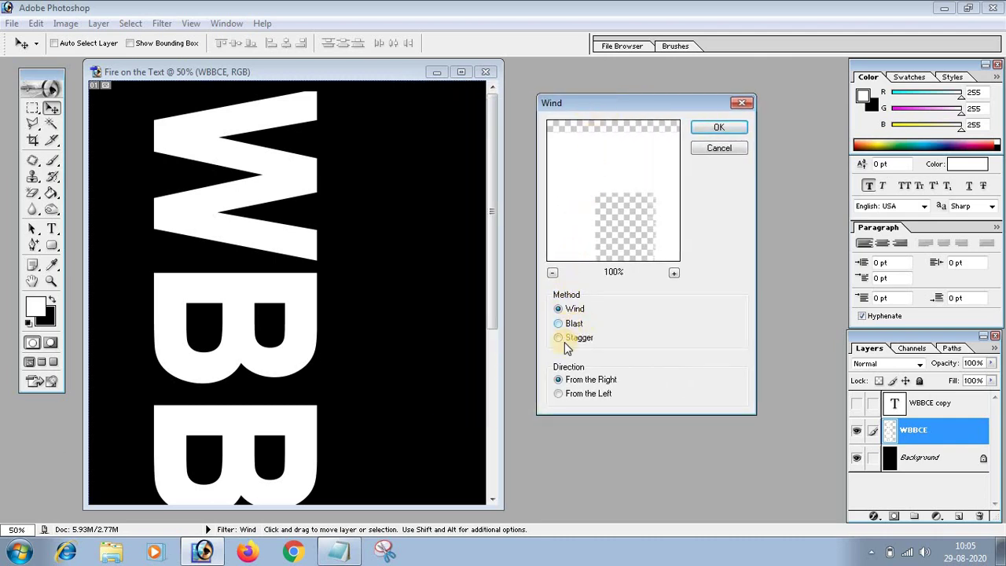
click(557, 394)
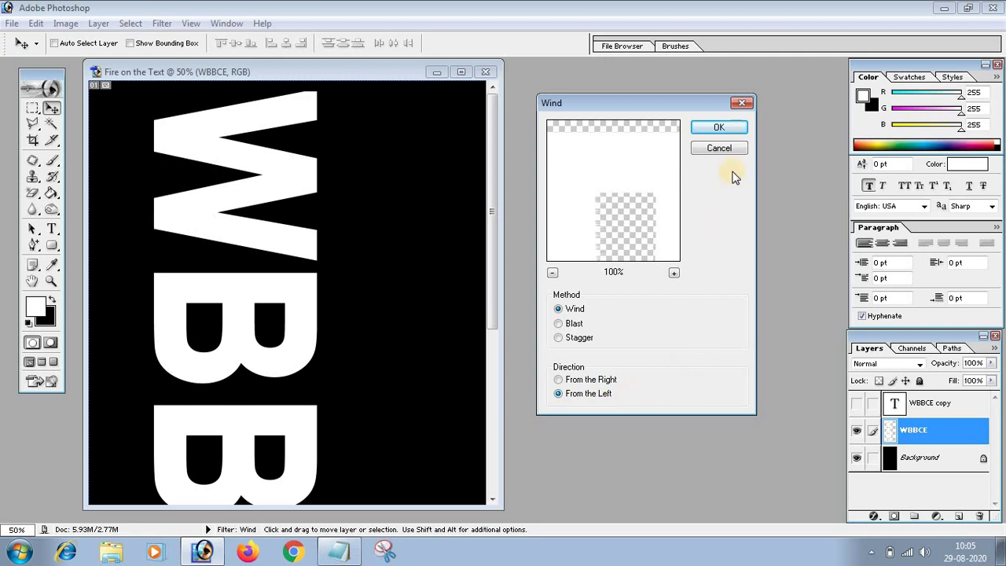
click(723, 131)
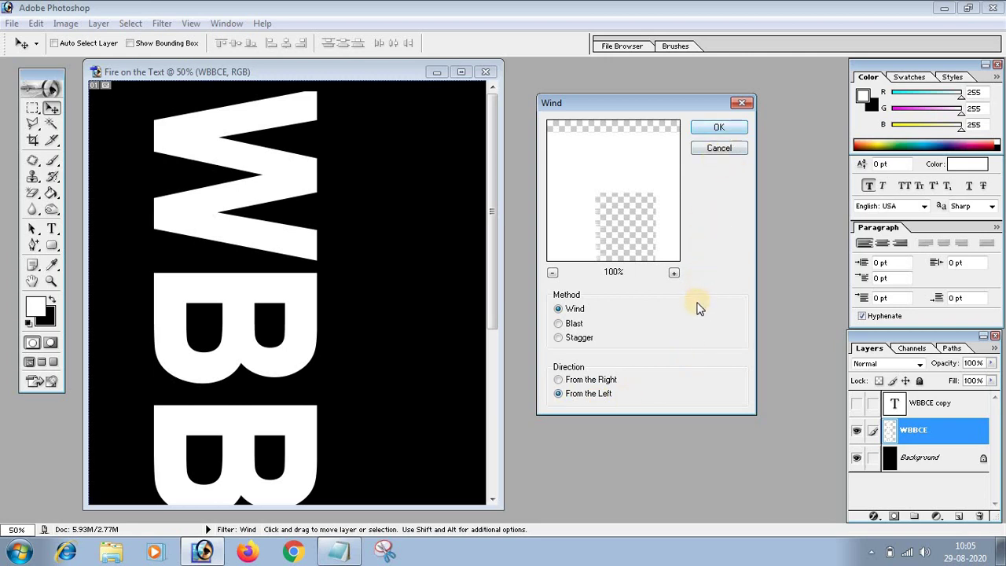
click(715, 127)
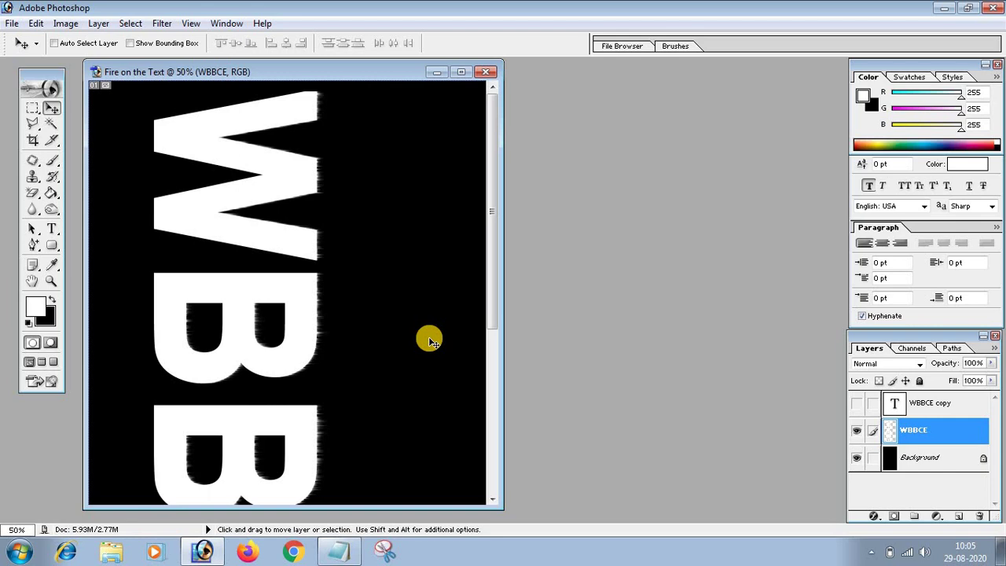
- Reapply the Wind filter four times with Ctrl+F to lengthen the streaks
key(ctrl+f)
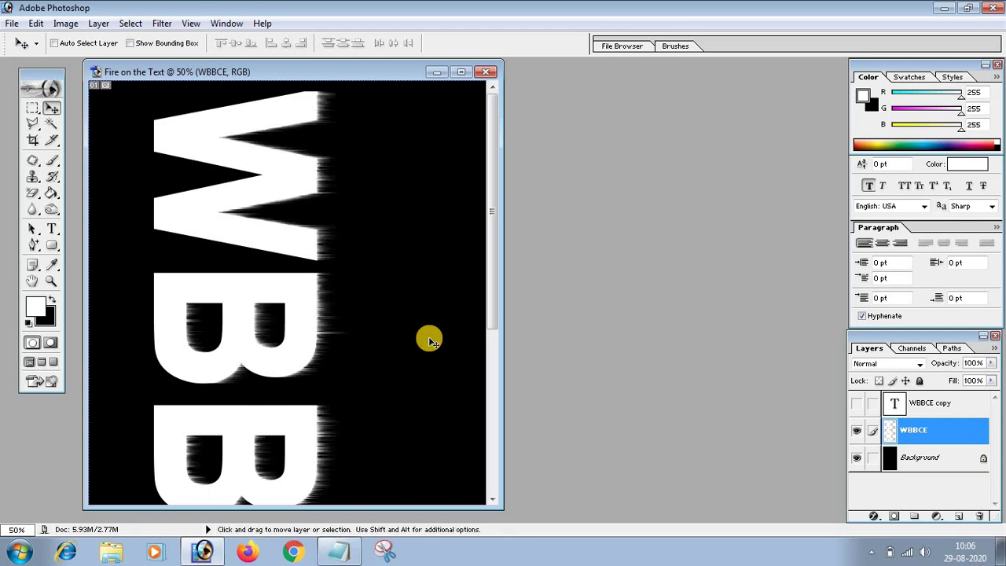
key(ctrl+f)
key(ctrl+f)
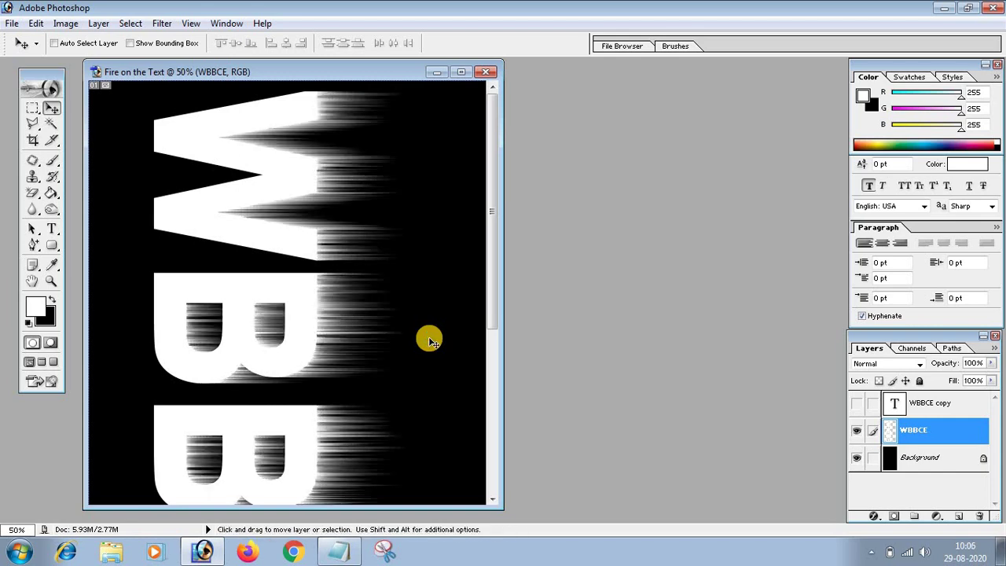
key(ctrl+f)
key(ctrl+f)
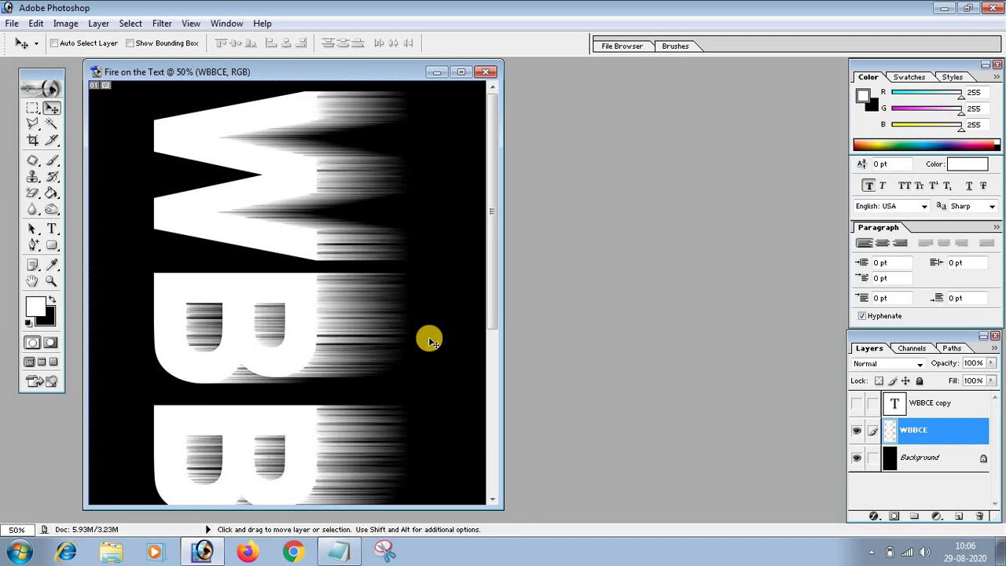
key(ctrl+f)
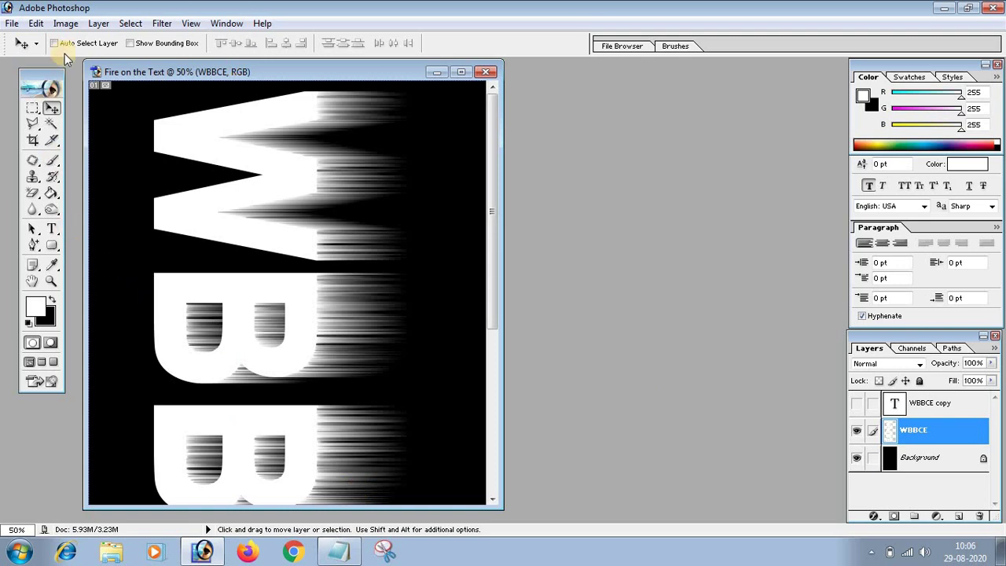
click(66, 24)
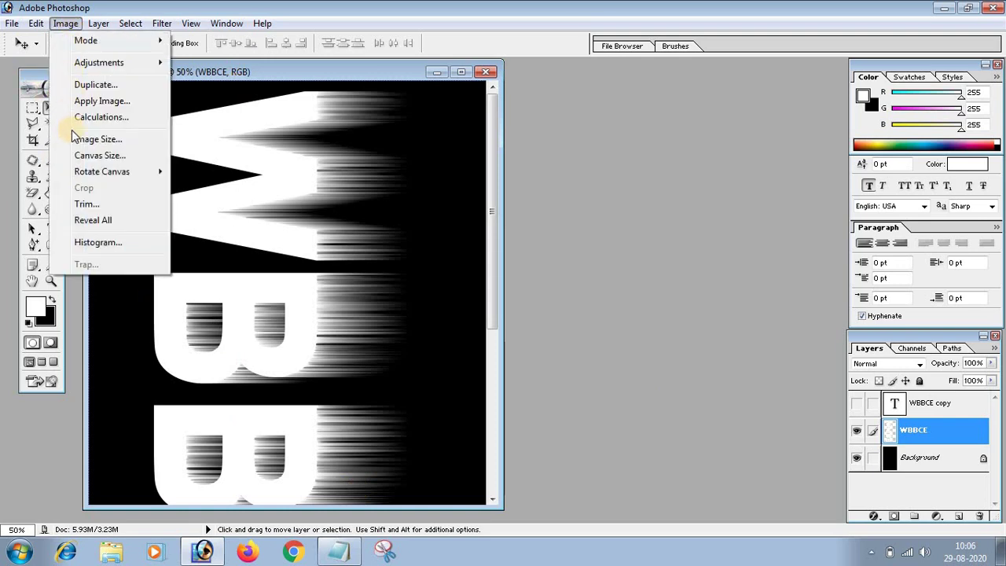
mouse_move(102, 171)
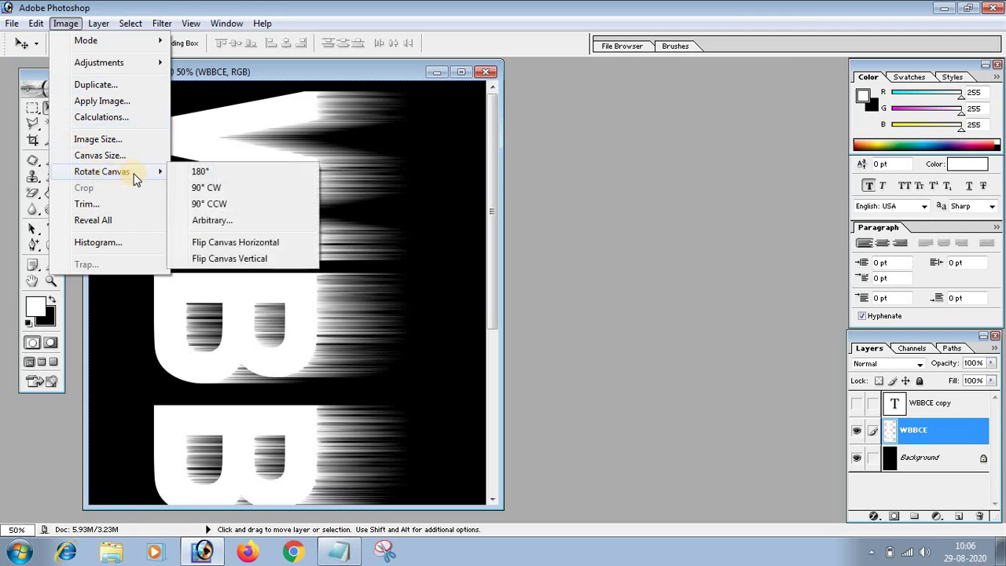
- Rotate the canvas 90° counter-clockwise so WBBCE reads upright with streaks rising
click(214, 204)
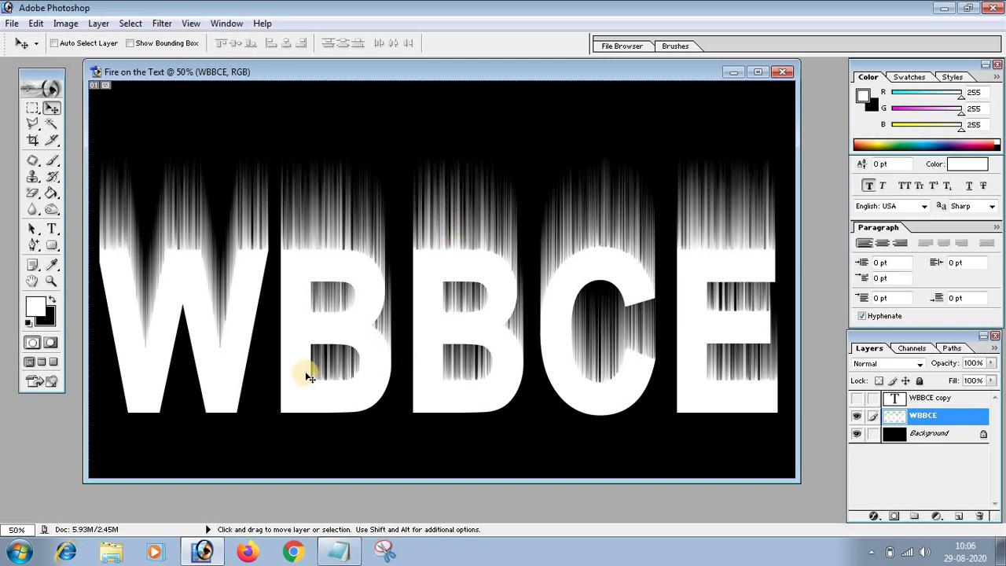
click(167, 24)
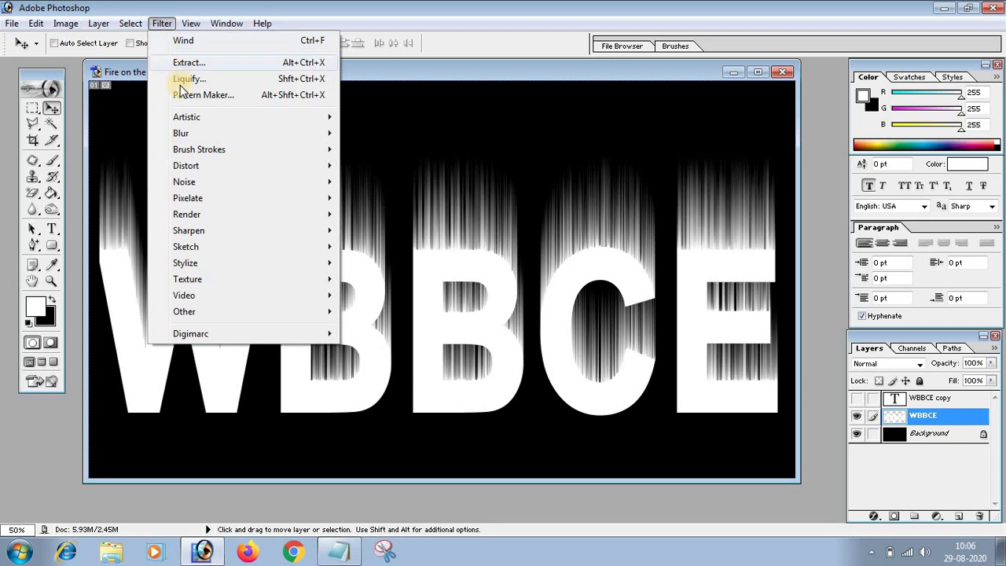
mouse_move(181, 133)
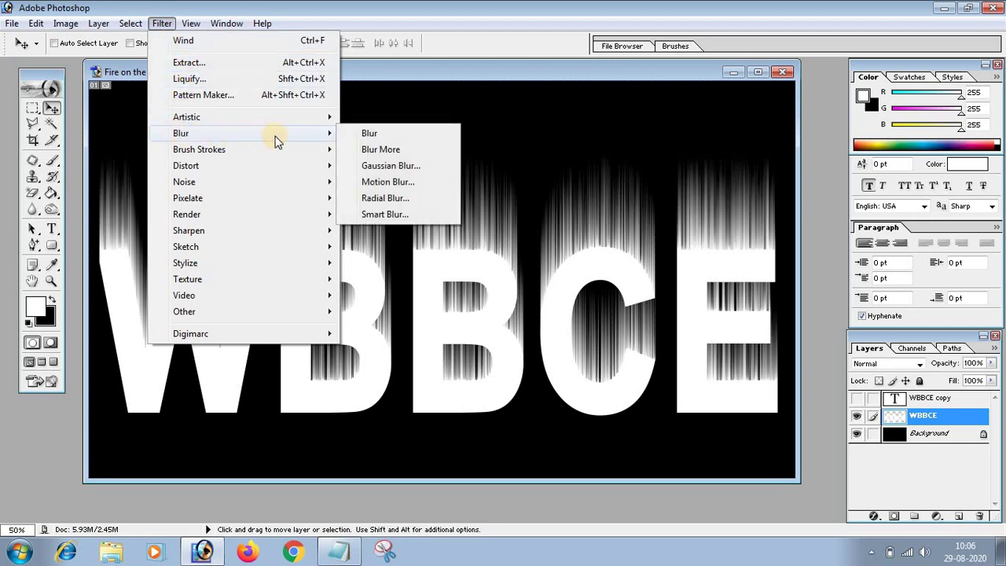
- Apply a 3.2-pixel Gaussian Blur to the WBBCE layer to soften its streaks
click(388, 172)
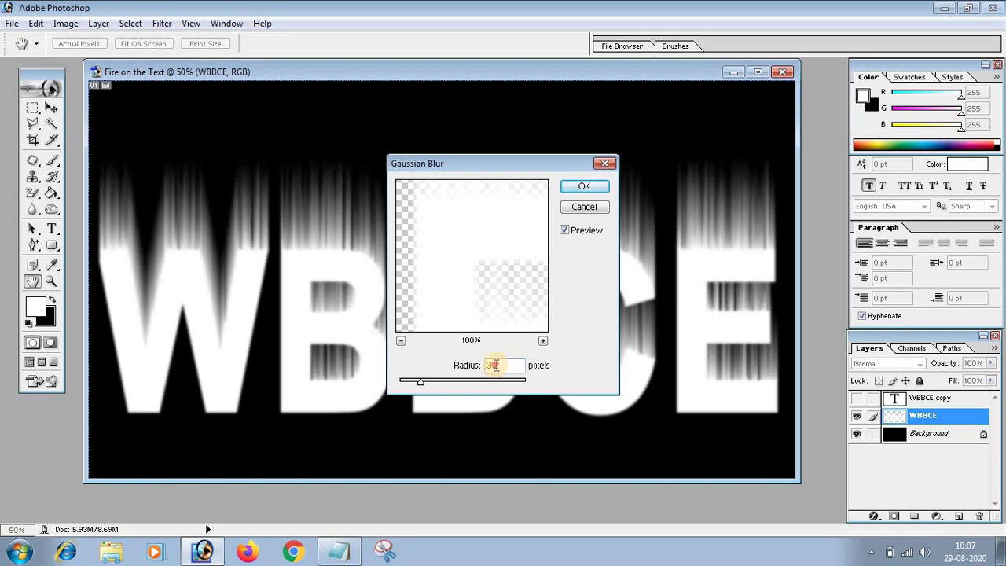
text(.2)
double_click(498, 366)
click(586, 187)
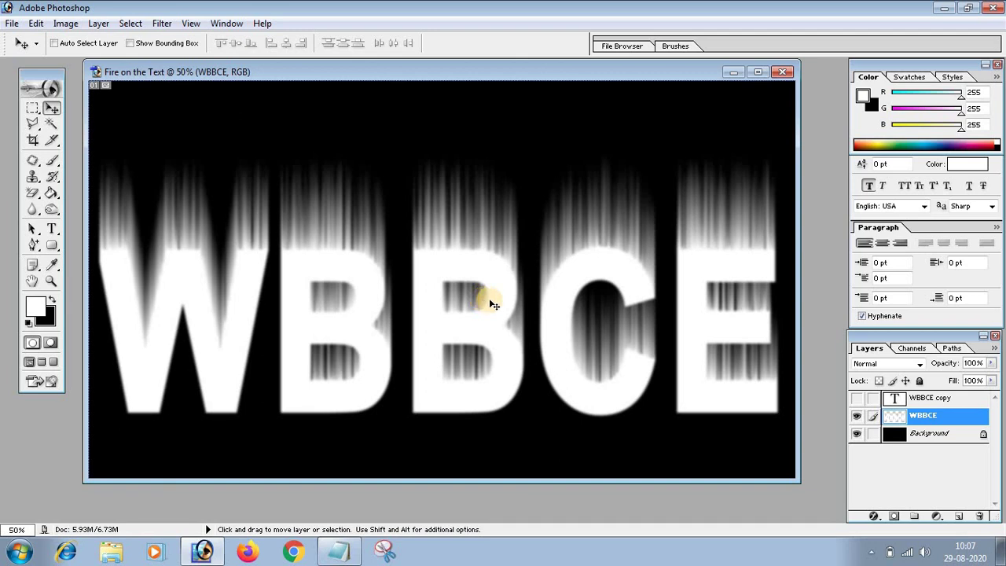
- Duplicate the black Background layer into a Background copy layer
click(915, 438)
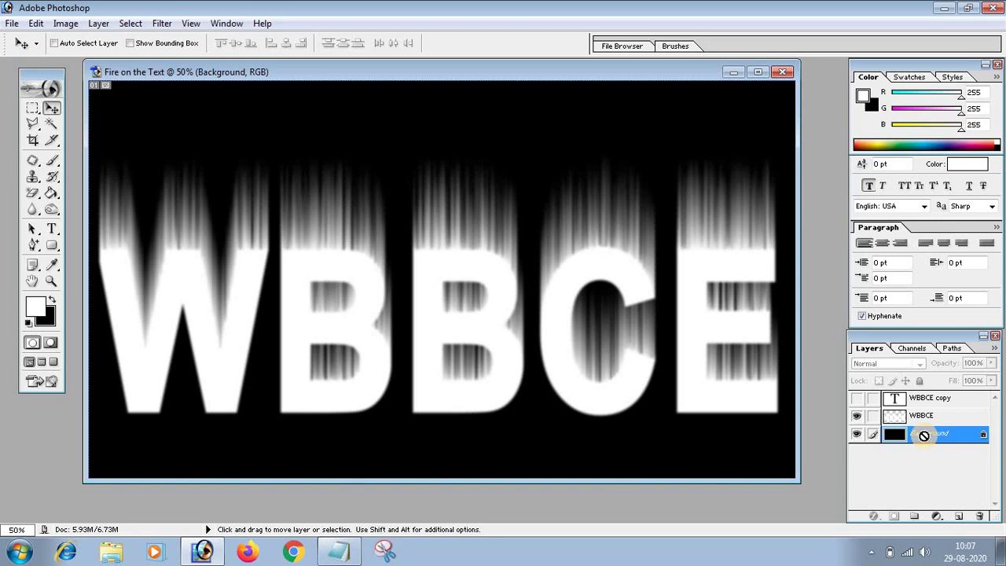
key(ctrl+j)
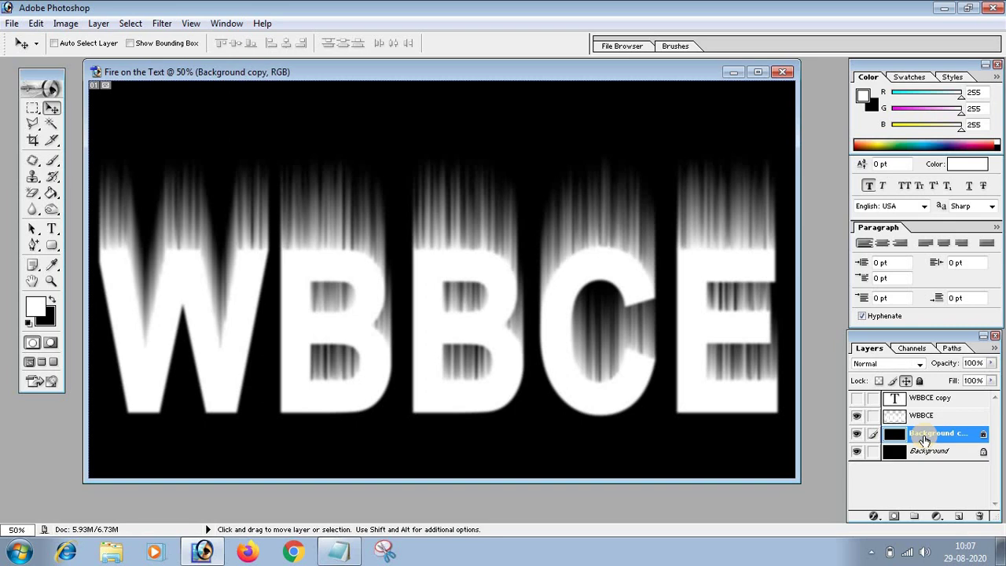
double_click(924, 437)
key(Return)
- Merge the blurred WBBCE layer down into Background copy, keeping that name
double_click(925, 419)
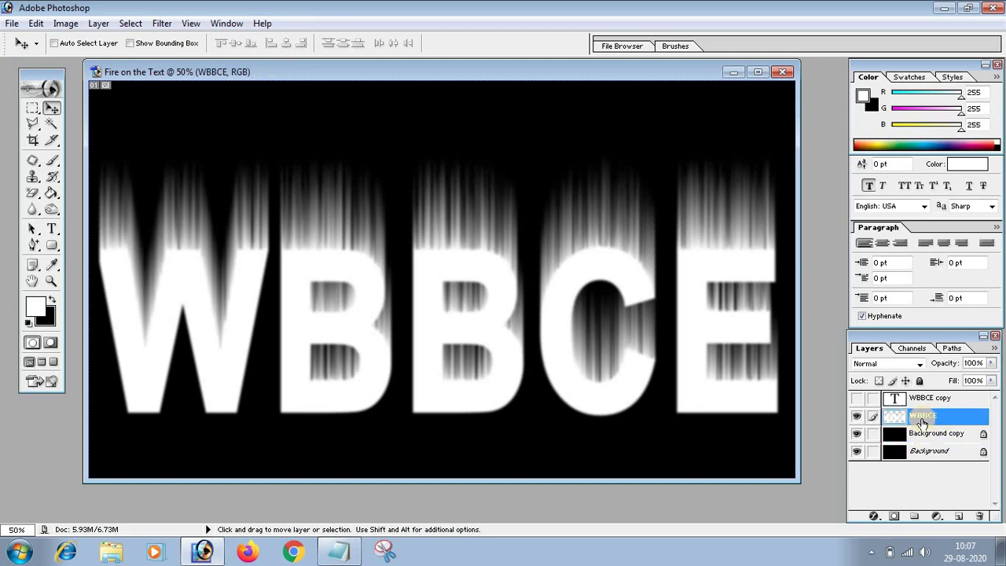
key(Return)
key(ctrl+e)
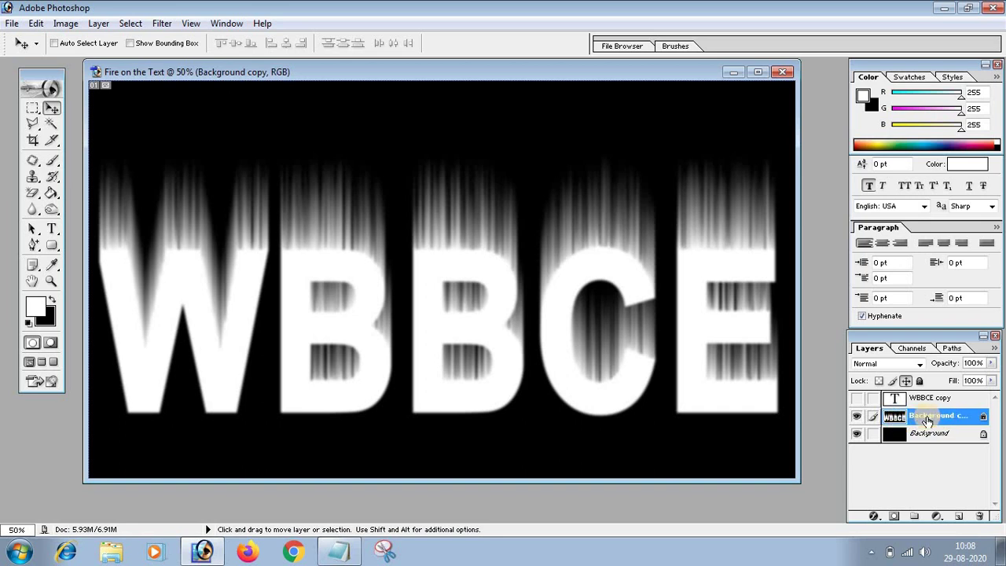
double_click(927, 419)
key(Return)
click(162, 24)
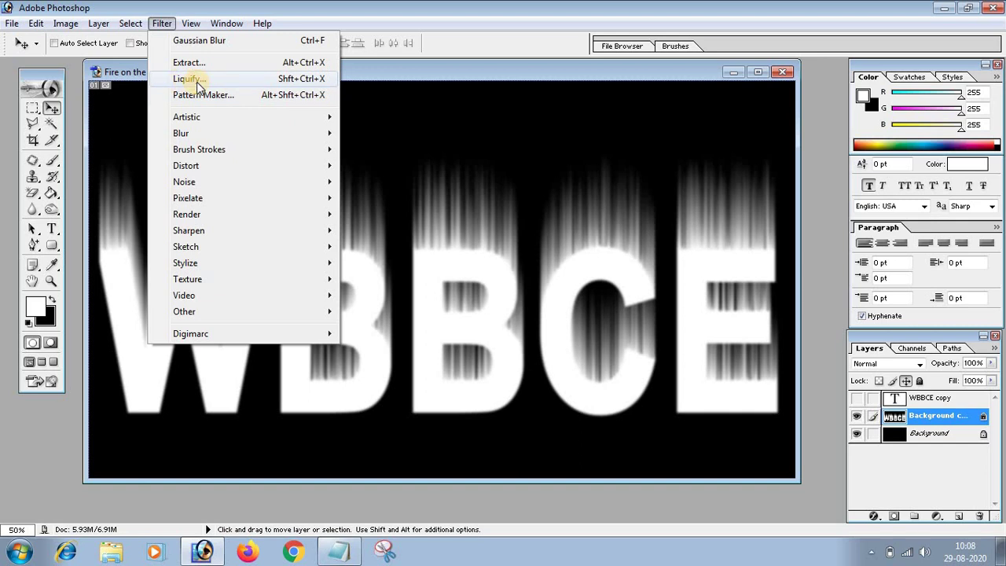
- Open the merged image in Liquify with the brush size set to 75
click(196, 79)
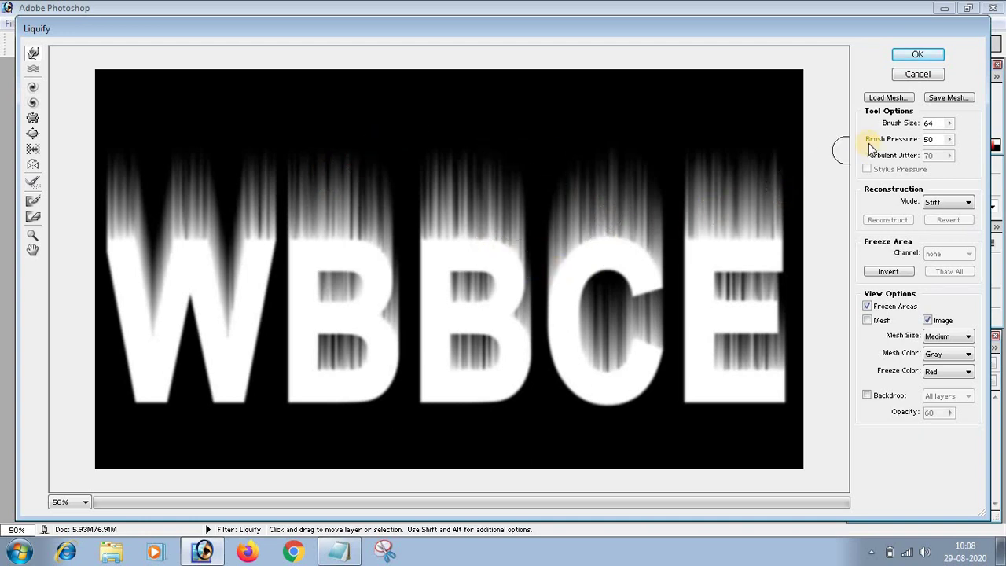
double_click(932, 124)
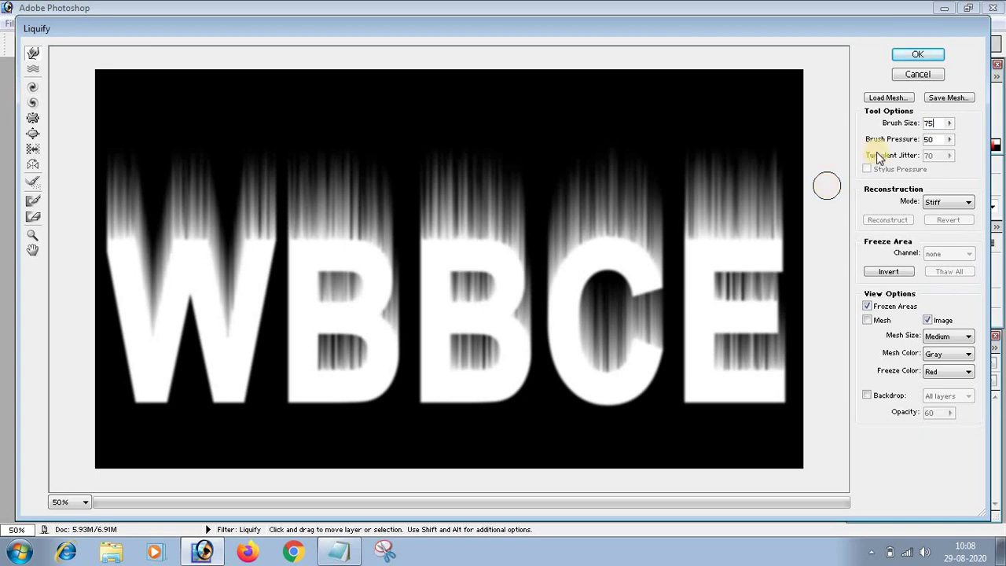
text(75)
mouse_move(625, 206)
mouse_down()
mouse_move(354, 226)
mouse_move(193, 184)
mouse_up()
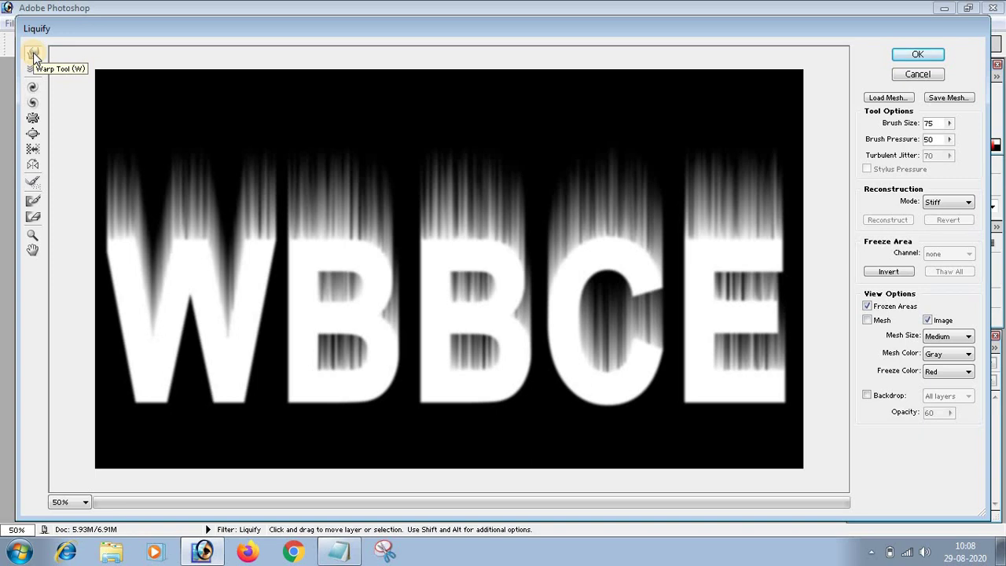
- With Forward Warp, pull the streaks above the W upward into tall wisps
click(33, 56)
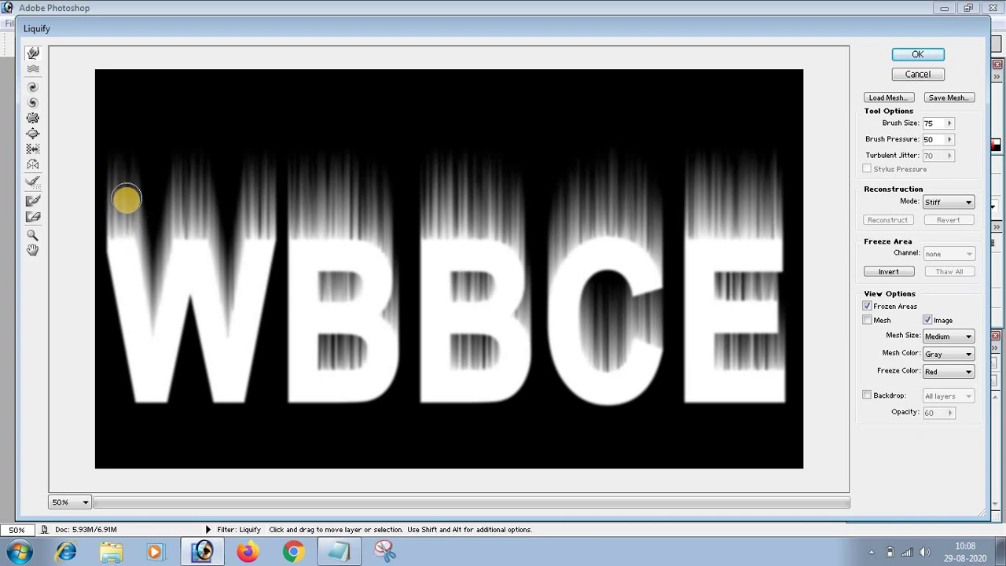
drag(123, 203, 103, 99)
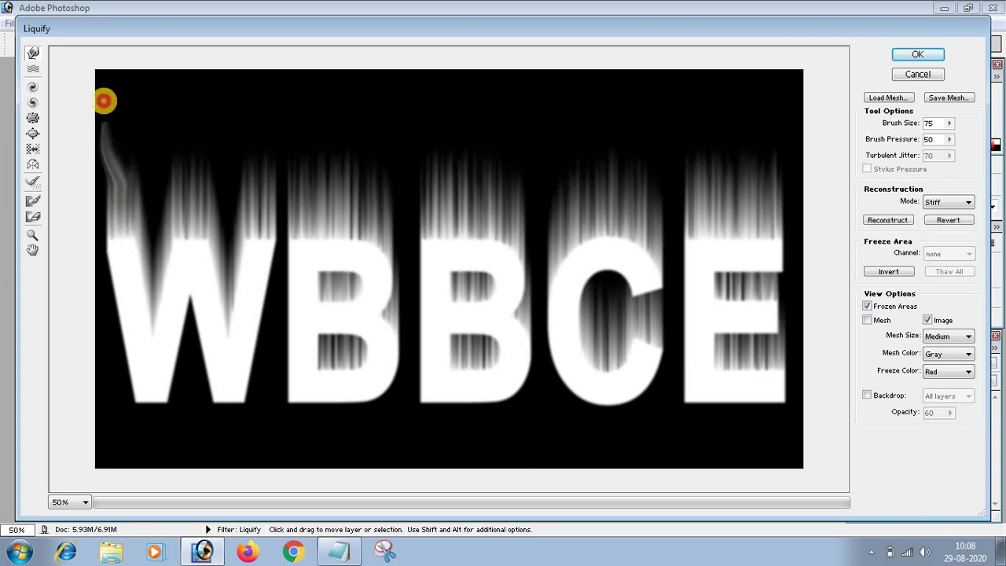
drag(124, 189, 129, 98)
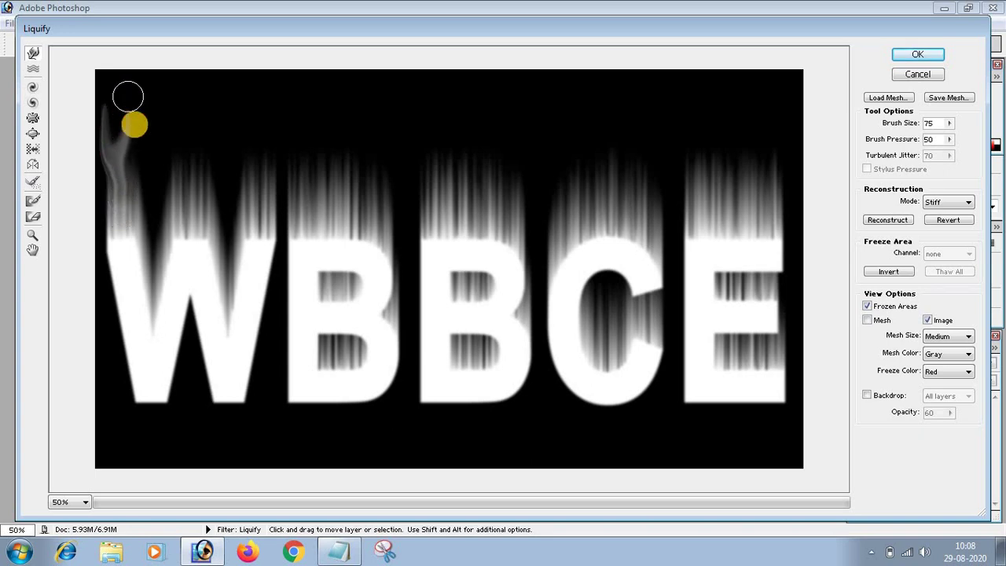
drag(133, 196, 148, 105)
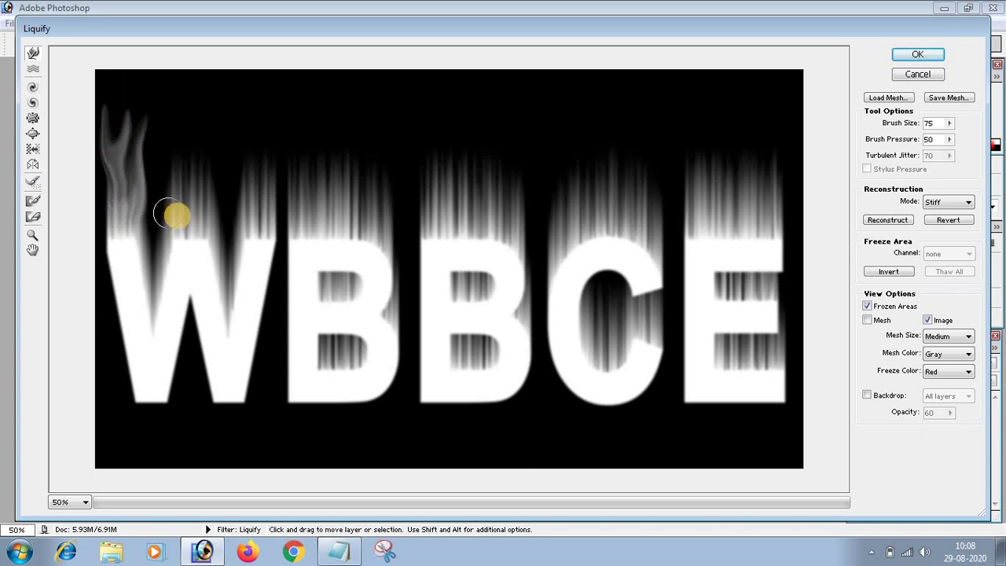
drag(178, 215, 168, 89)
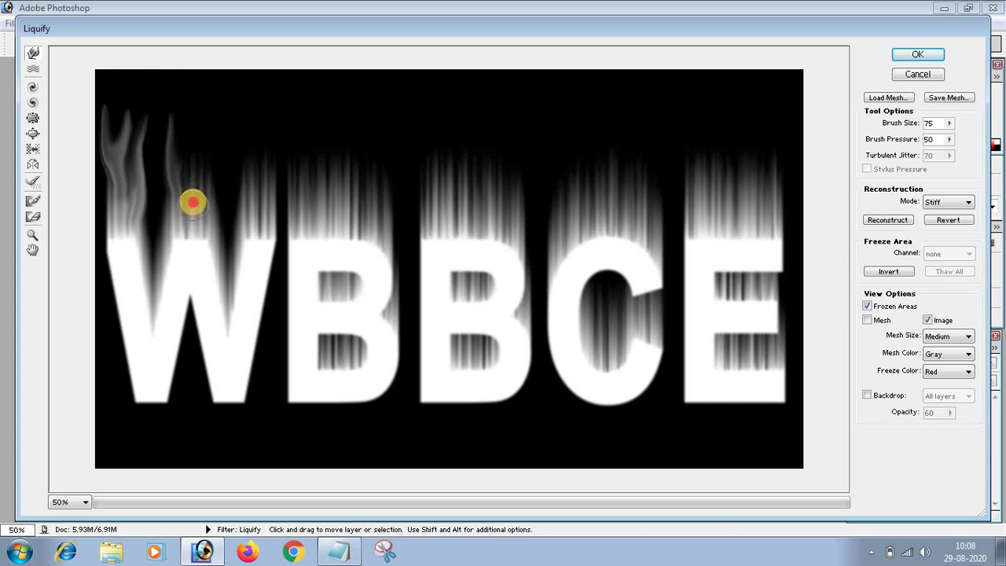
drag(194, 202, 193, 96)
drag(209, 207, 211, 105)
drag(227, 218, 230, 131)
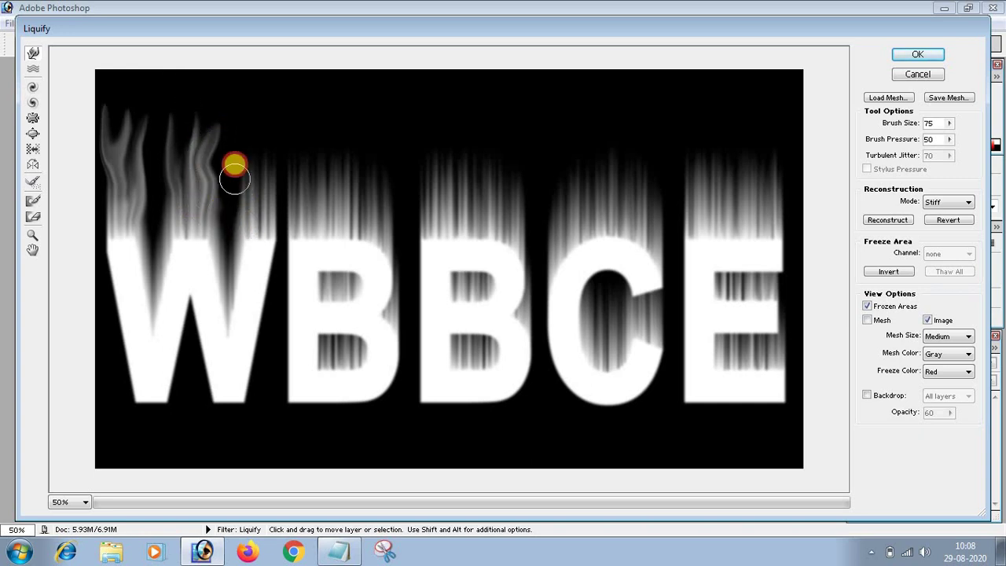
drag(250, 222, 236, 99)
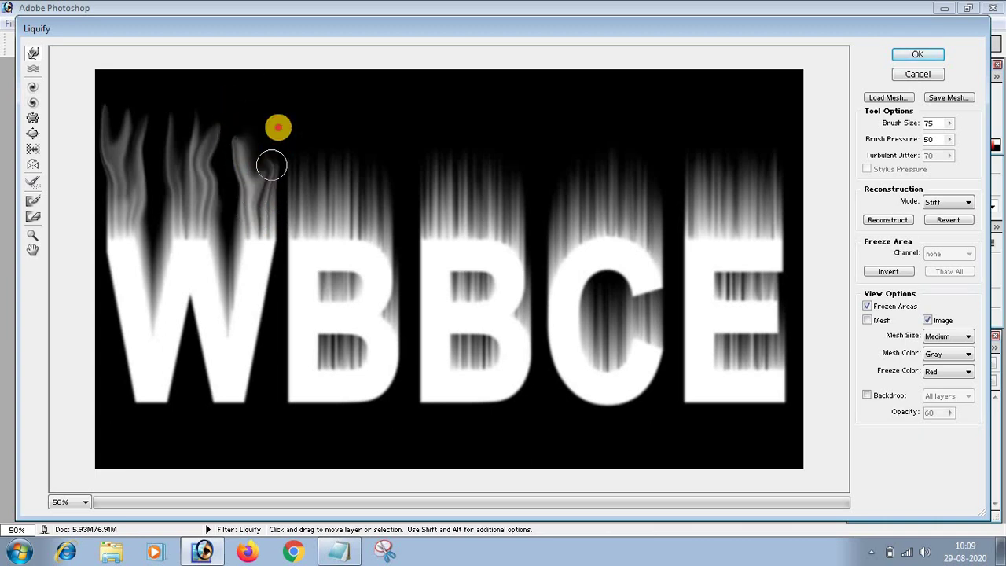
drag(270, 165, 262, 66)
drag(241, 149, 241, 67)
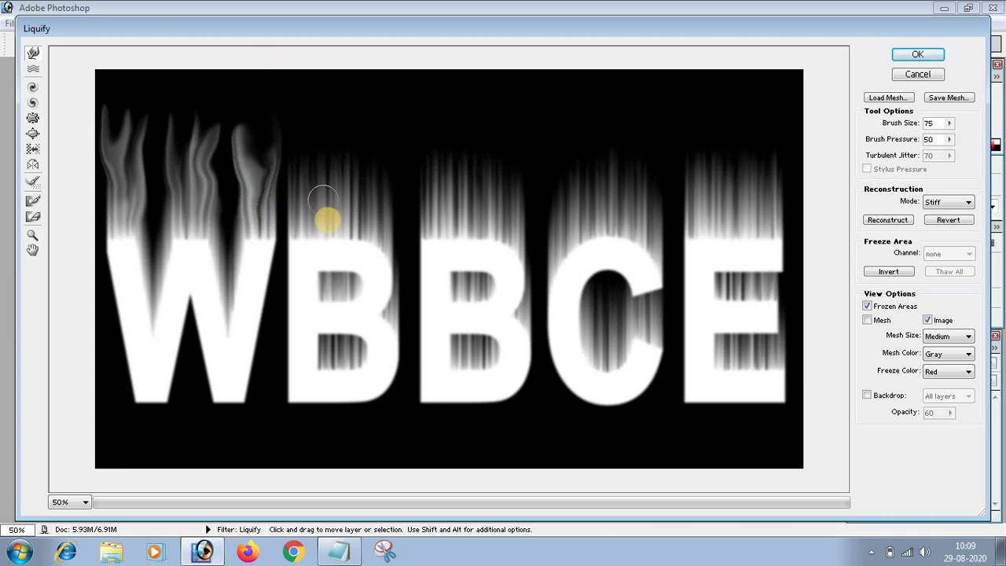
- Stretch the streaks above both B letters upward into flame-like wisps
drag(332, 213, 323, 75)
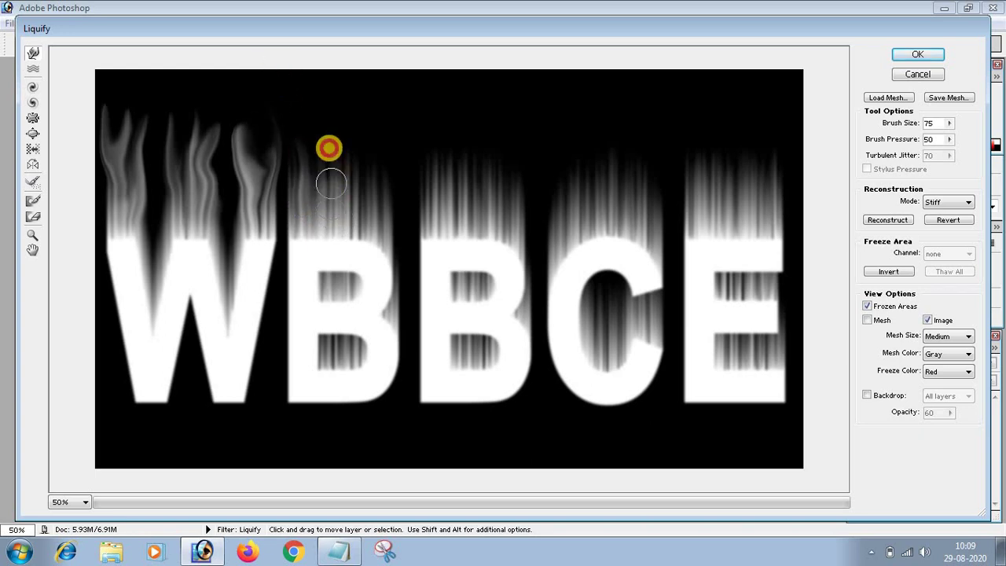
drag(354, 210, 362, 78)
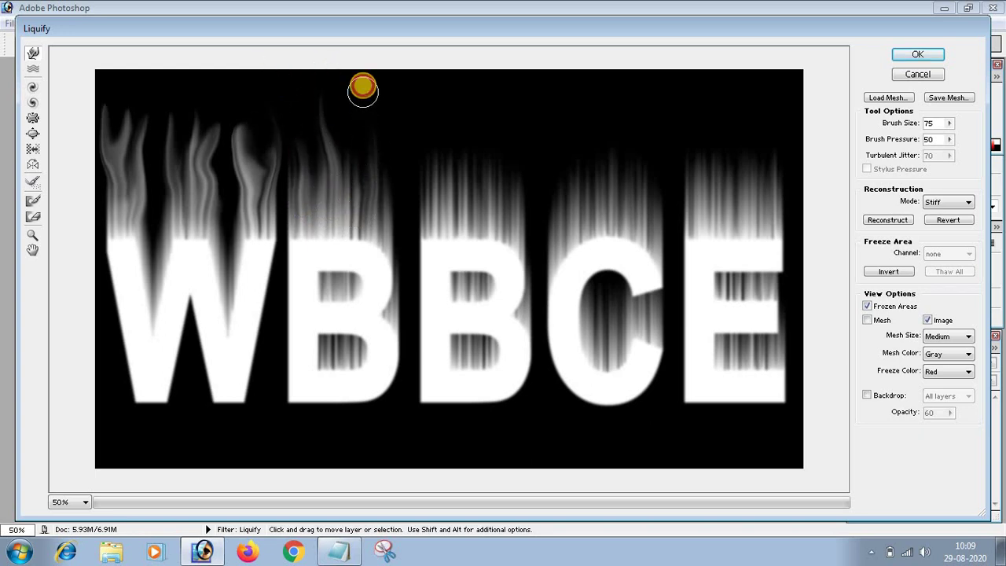
drag(358, 206, 346, 90)
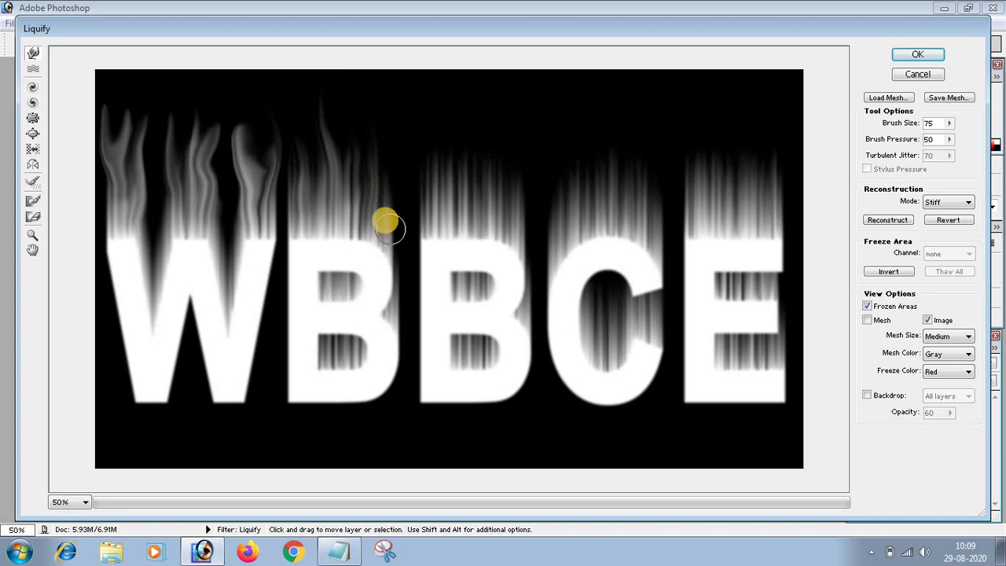
mouse_move(386, 220)
mouse_down()
mouse_move(383, 166)
mouse_move(404, 99)
mouse_up()
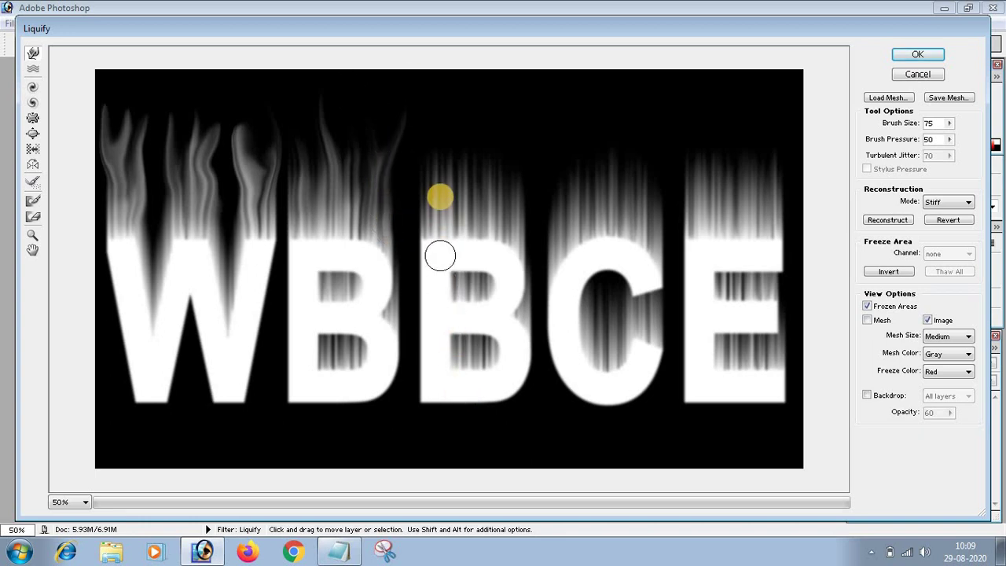
drag(437, 202, 429, 73)
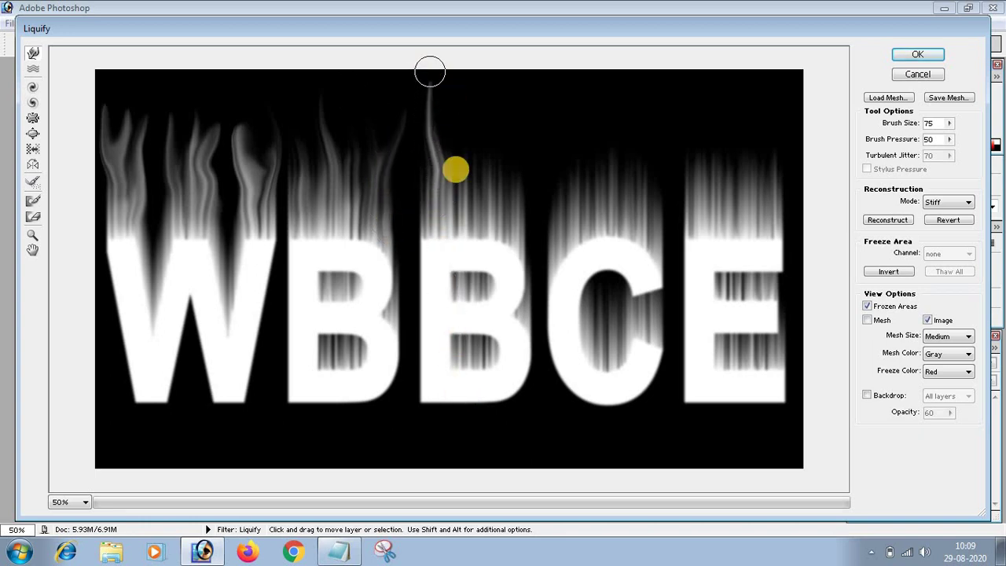
drag(464, 213, 474, 74)
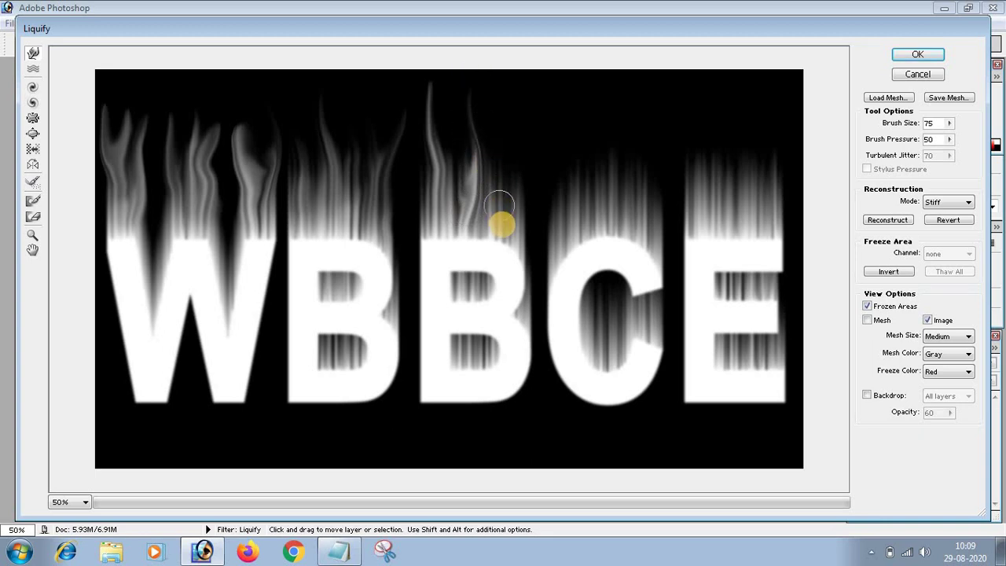
drag(505, 199, 510, 92)
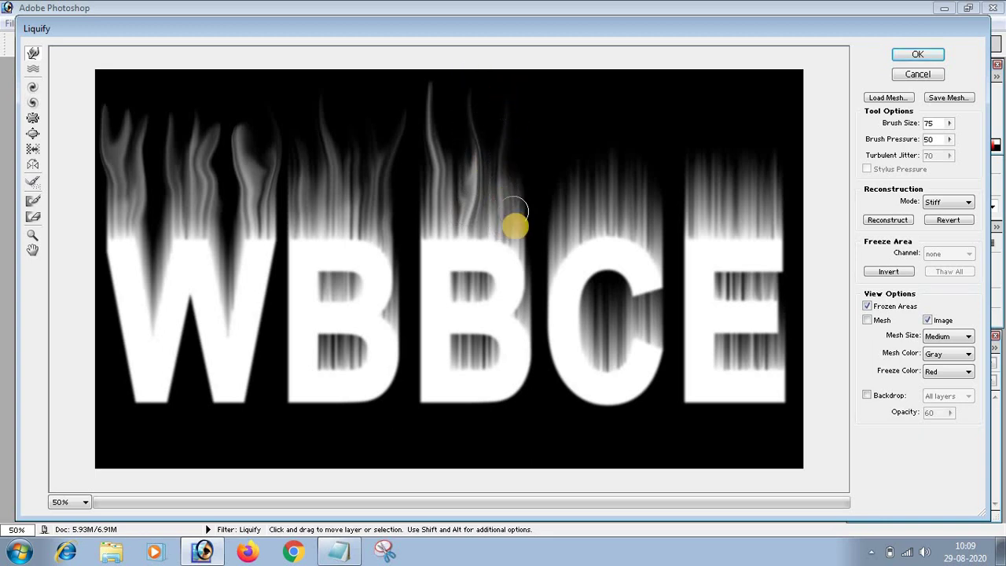
drag(517, 193, 532, 95)
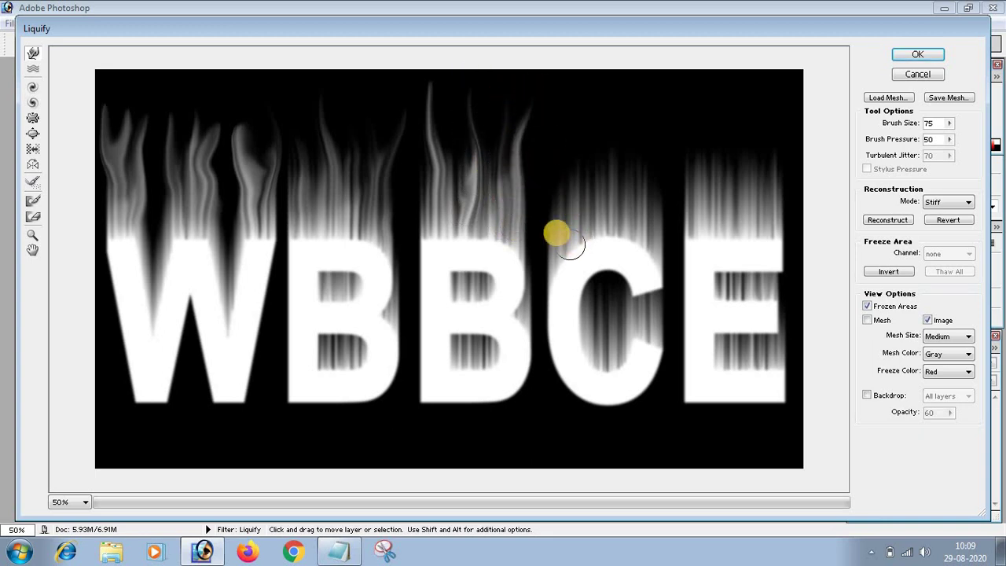
- Pull the streaks above the C and E upward into wavy wisps
drag(583, 226, 584, 100)
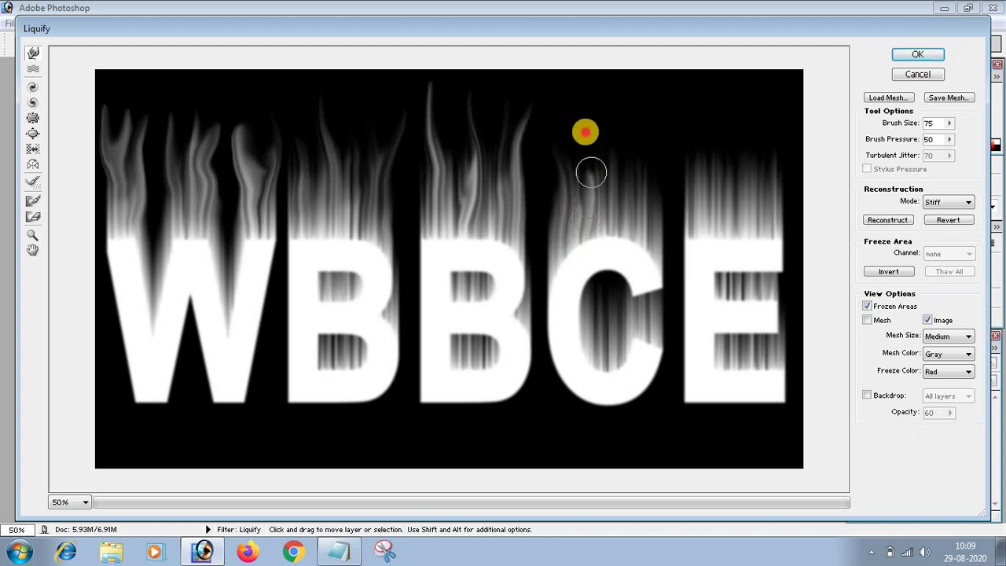
drag(588, 197, 578, 85)
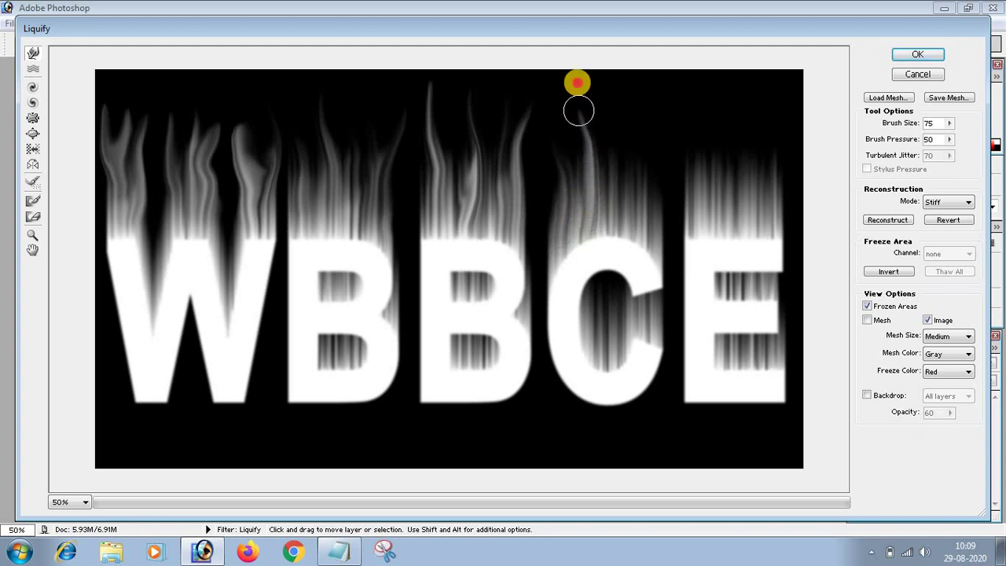
drag(622, 193, 622, 75)
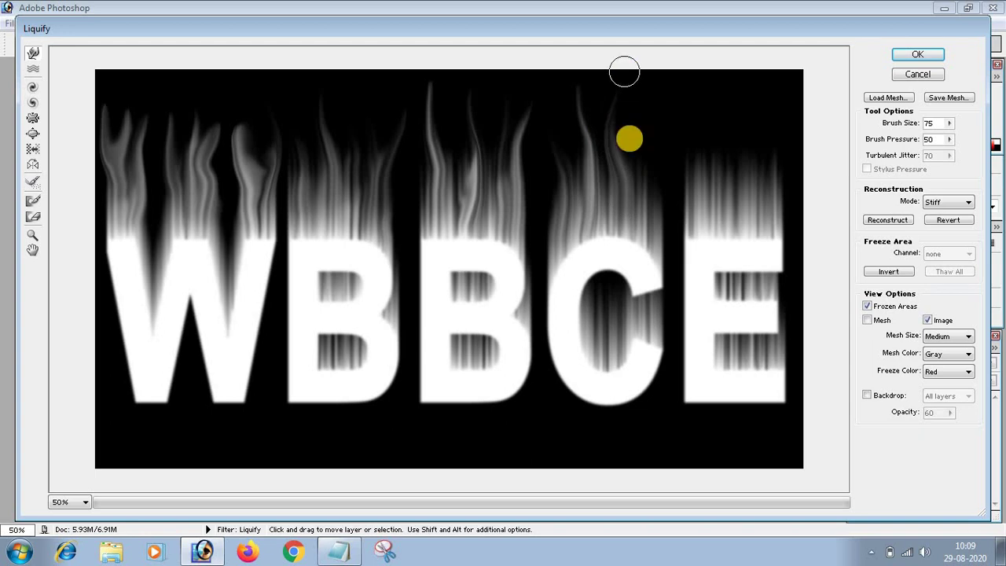
drag(632, 204, 651, 81)
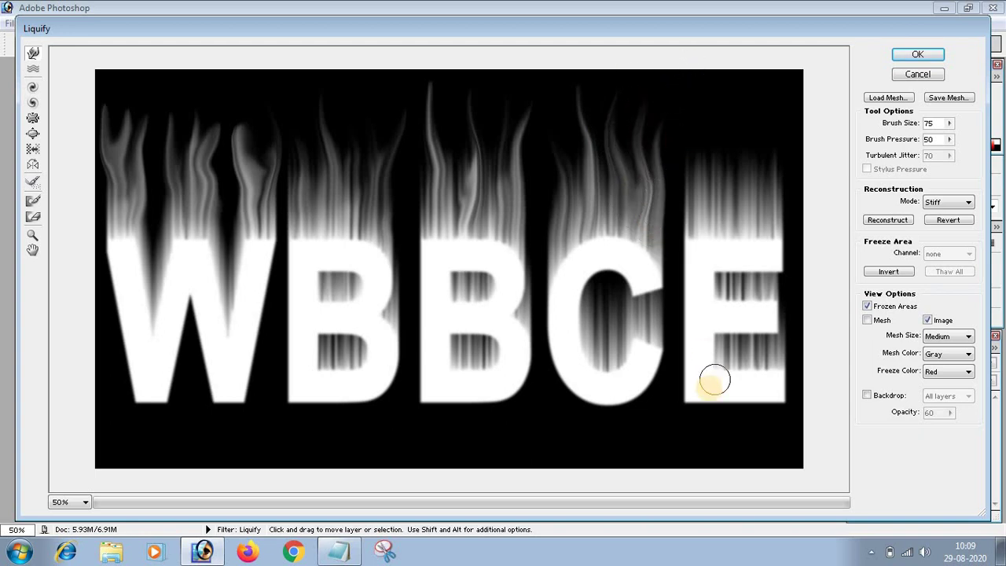
drag(701, 202, 687, 84)
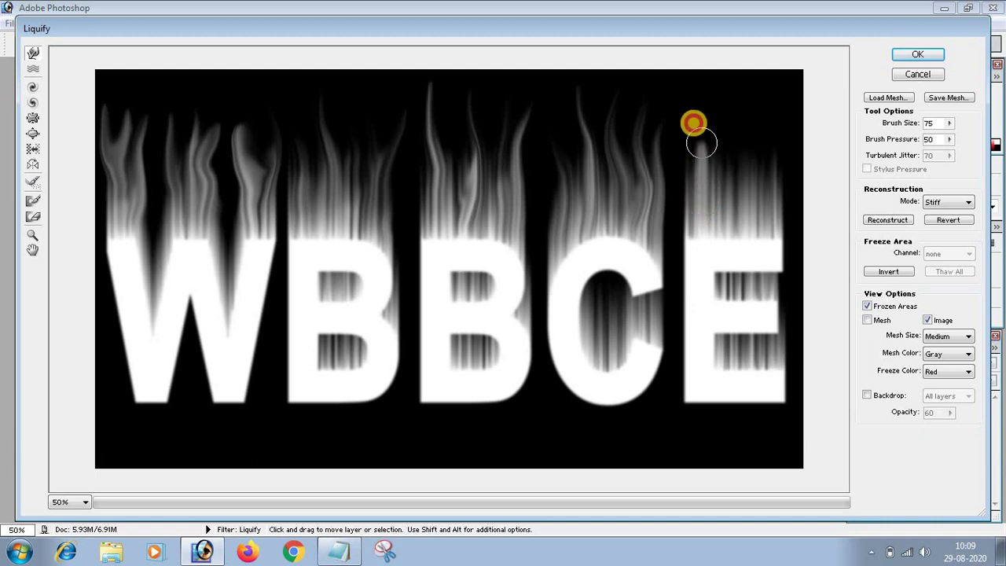
drag(721, 189, 757, 64)
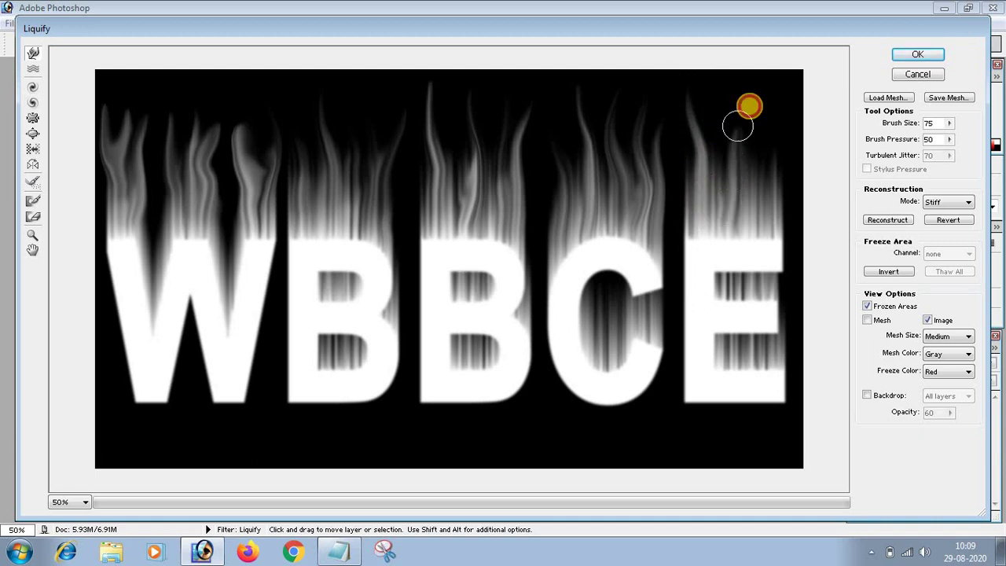
drag(736, 196, 763, 76)
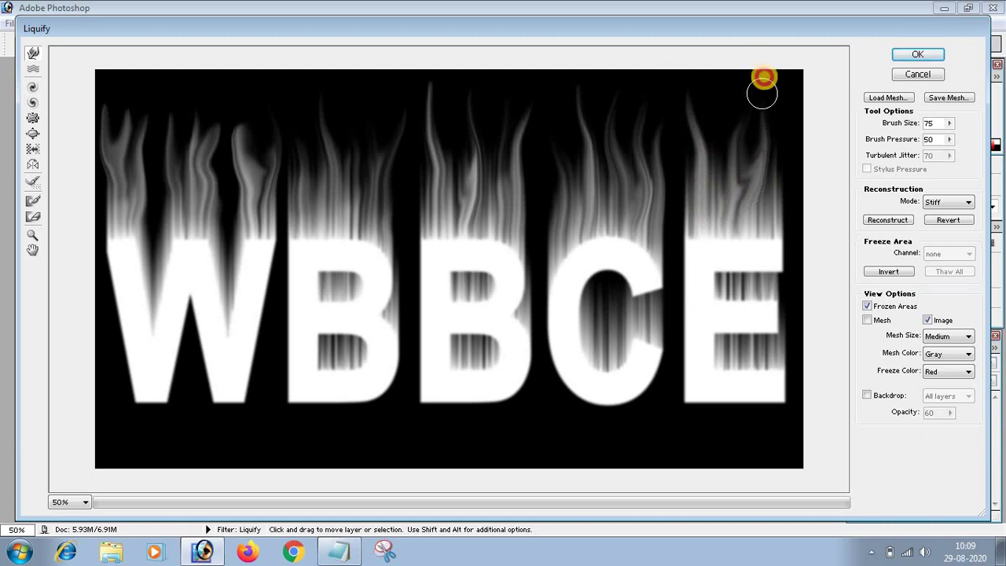
drag(724, 202, 727, 73)
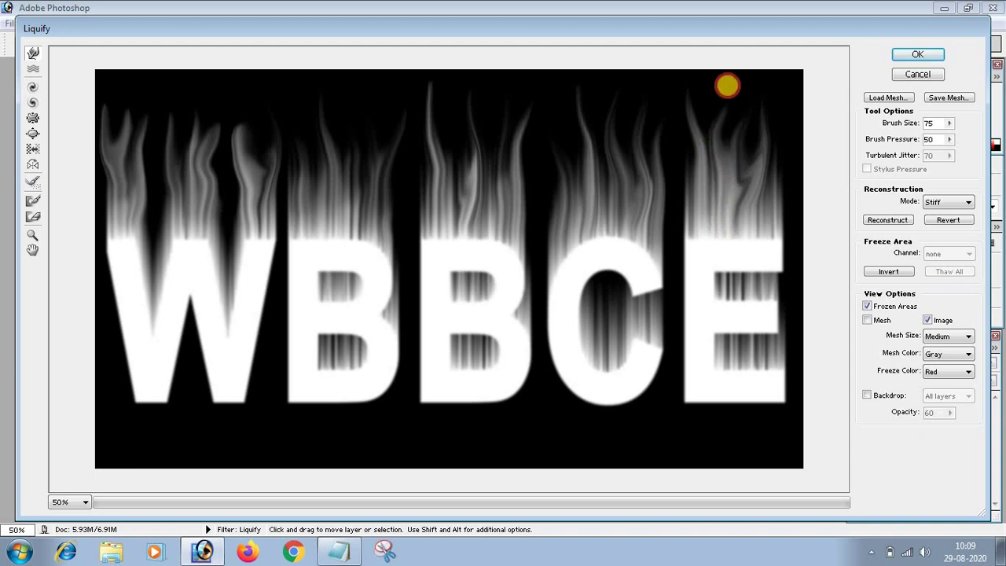
drag(778, 214, 793, 85)
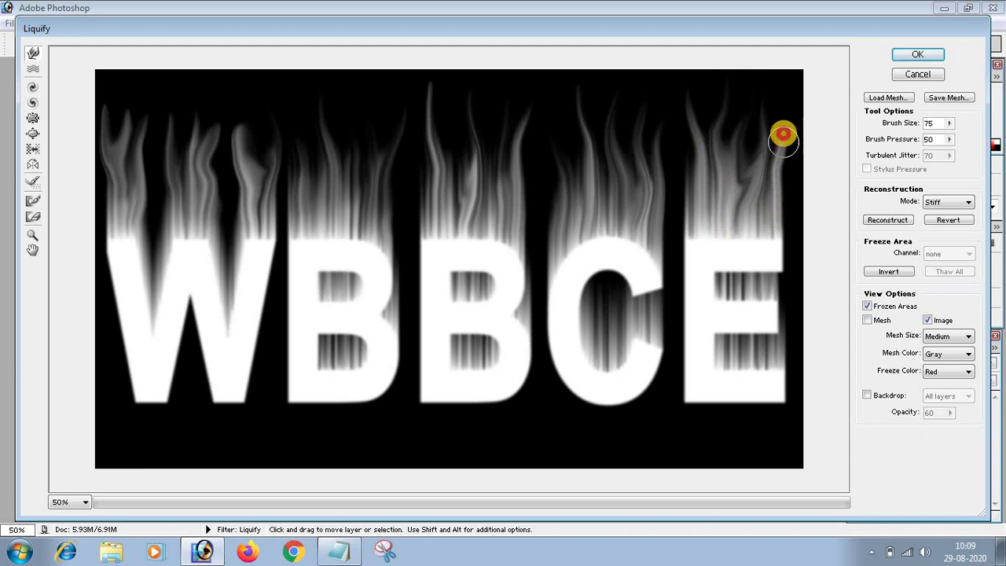
mouse_move(715, 213)
mouse_down()
mouse_move(684, 169)
mouse_move(656, 89)
mouse_up()
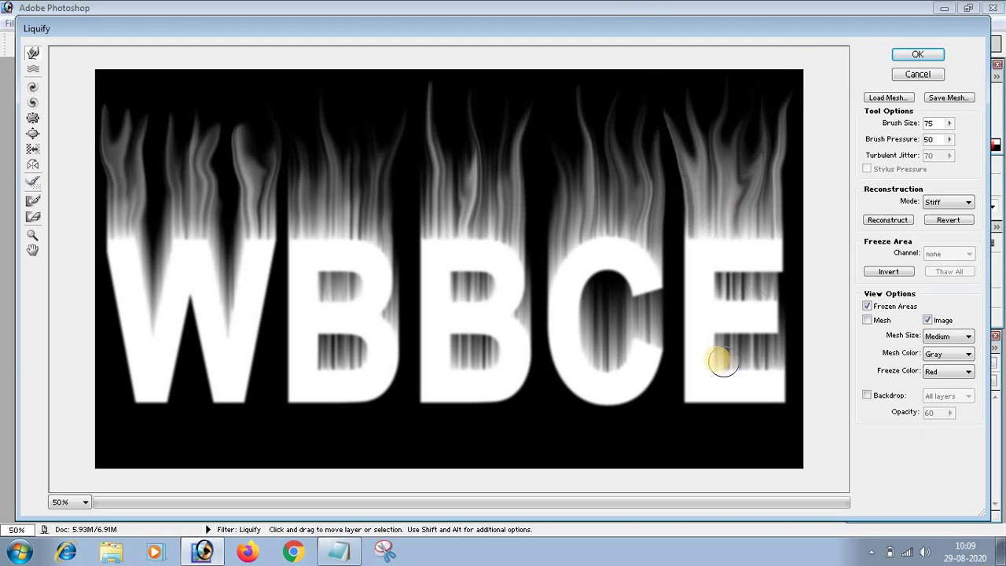
drag(246, 378, 253, 385)
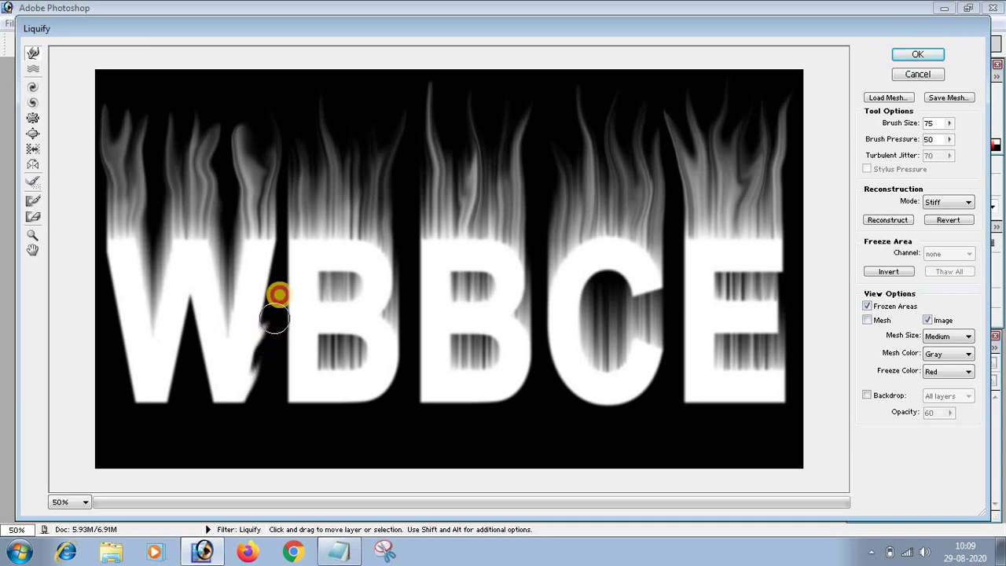
- Warp the W's lower and side edges into flame spikes, undoing one bad stroke
drag(253, 385, 277, 279)
mouse_move(134, 375)
mouse_down()
mouse_move(112, 274)
mouse_move(129, 393)
mouse_up()
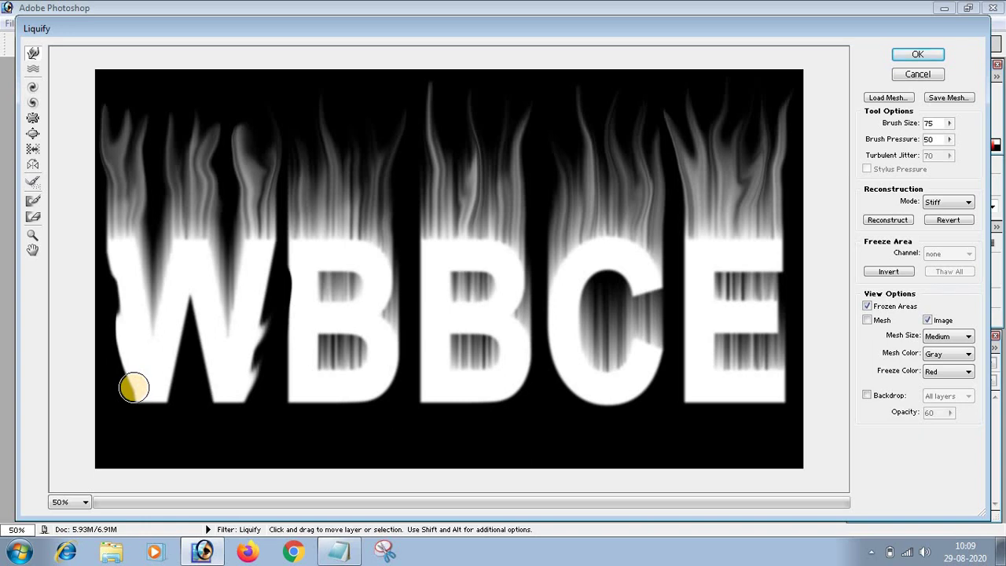
key(ctrl+z)
drag(134, 388, 117, 366)
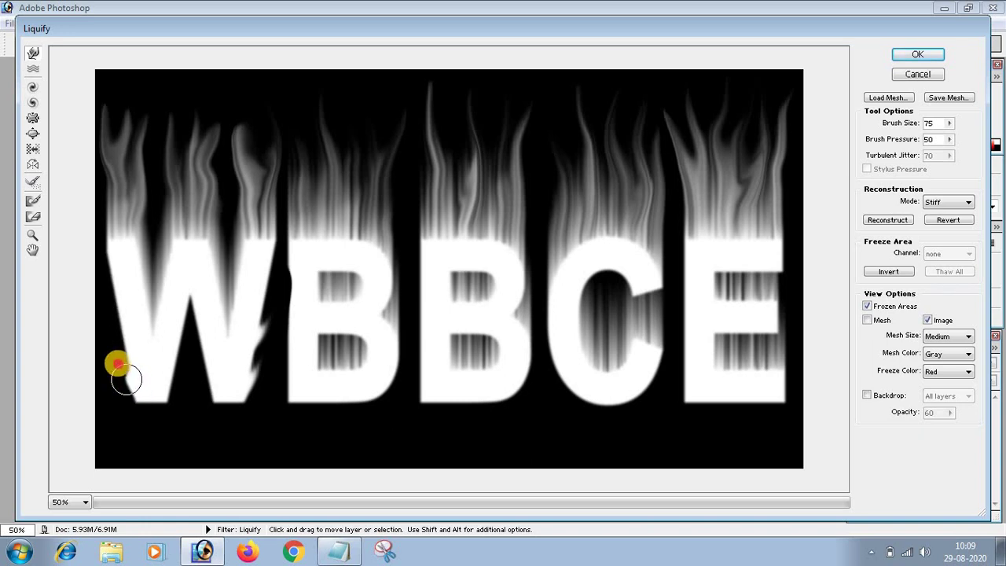
drag(117, 319, 85, 283)
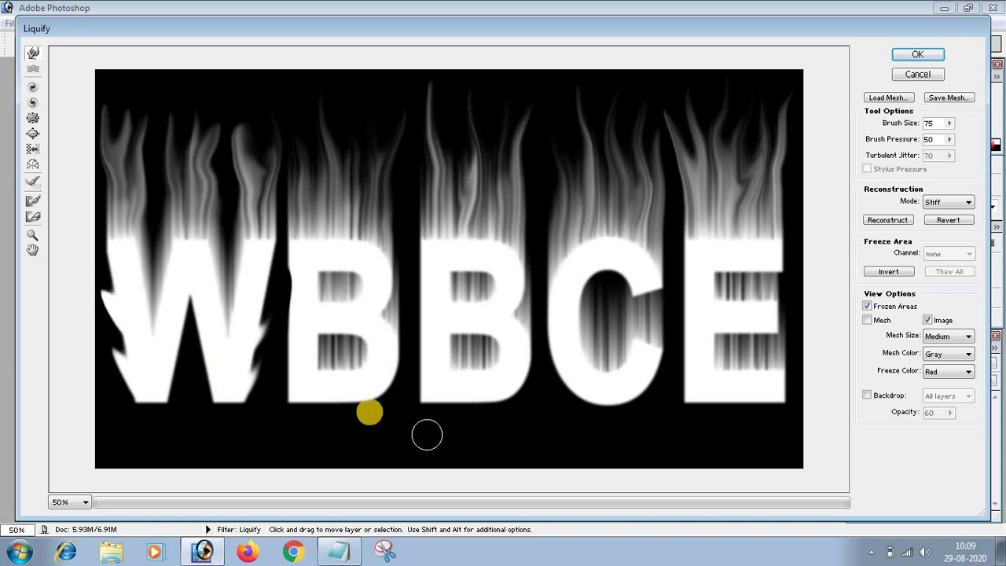
drag(288, 373, 272, 269)
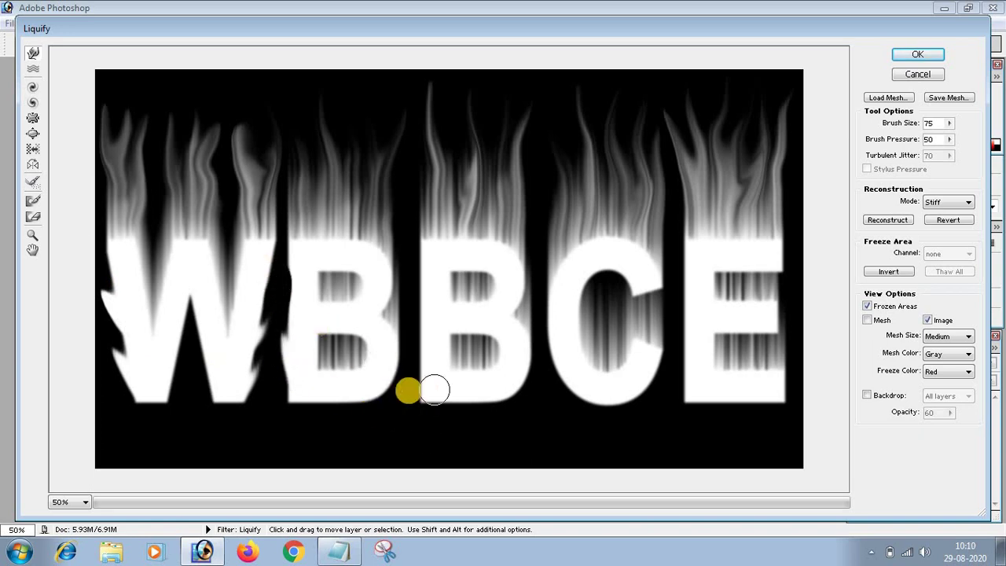
- Pull the lower edges of the B letters and the C into jagged spikes
mouse_move(433, 388)
mouse_down()
mouse_move(393, 386)
mouse_move(421, 324)
mouse_move(411, 359)
mouse_move(405, 224)
mouse_move(416, 276)
mouse_move(425, 228)
mouse_up()
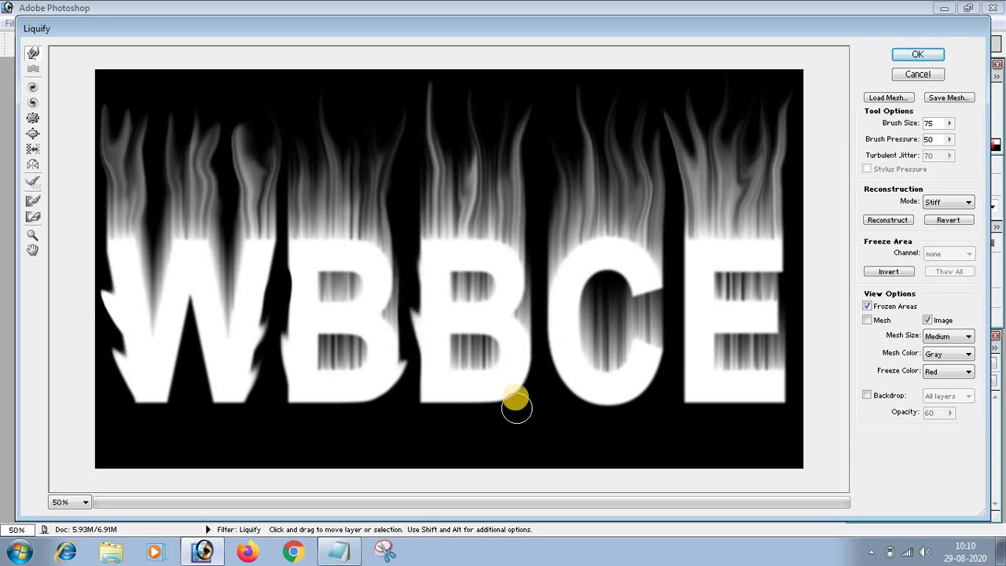
drag(518, 394, 549, 299)
mouse_move(647, 393)
mouse_down()
mouse_move(683, 380)
mouse_move(665, 298)
mouse_move(689, 362)
mouse_move(665, 270)
mouse_move(697, 325)
mouse_move(673, 229)
mouse_move(674, 308)
mouse_move(671, 253)
mouse_up()
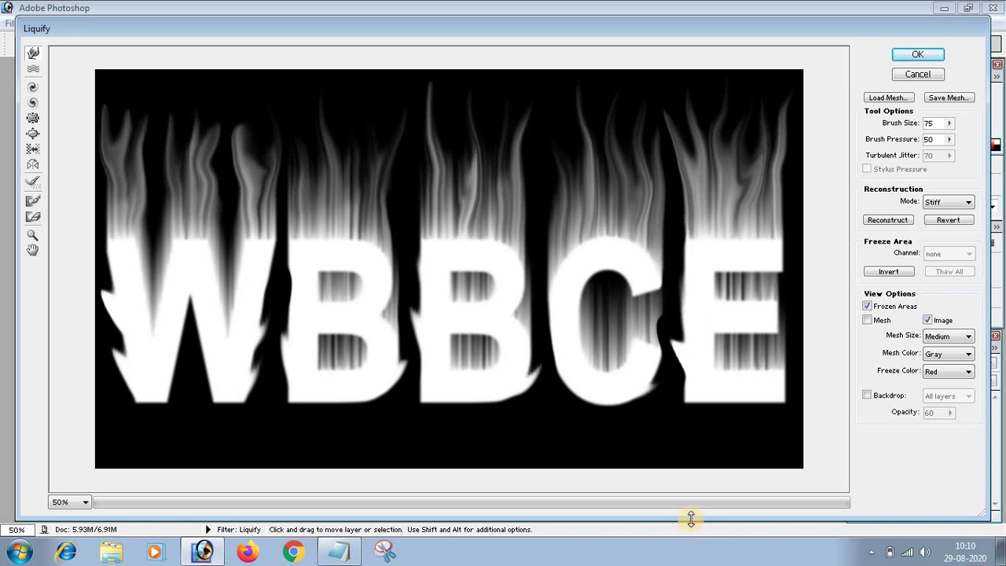
click(692, 456)
mouse_move(307, 241)
mouse_down()
mouse_move(333, 246)
mouse_move(307, 241)
mouse_up()
drag(442, 246, 389, 253)
- Confirm the Liquify warp and bring up the new fill/adjustment layer list
click(876, 95)
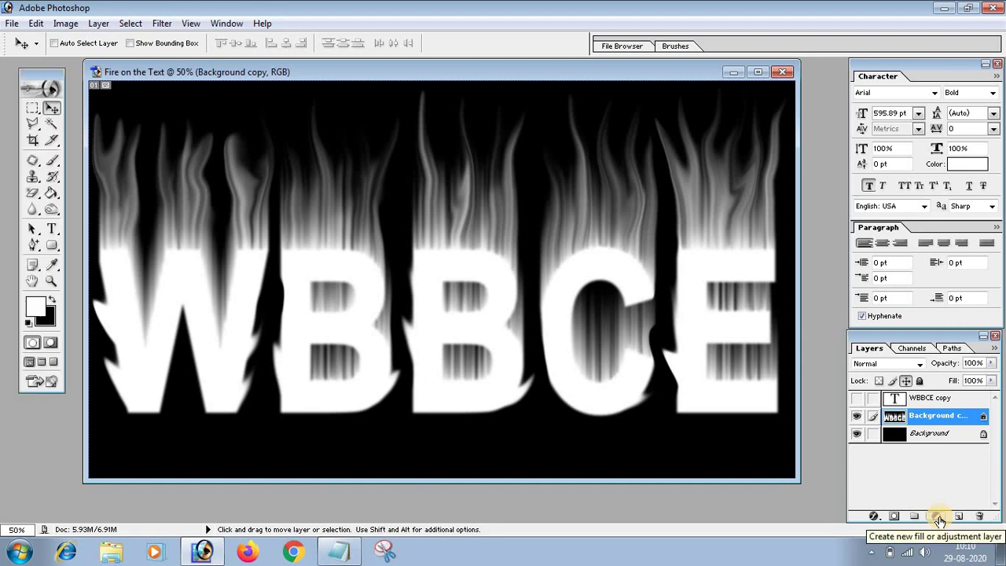
click(940, 521)
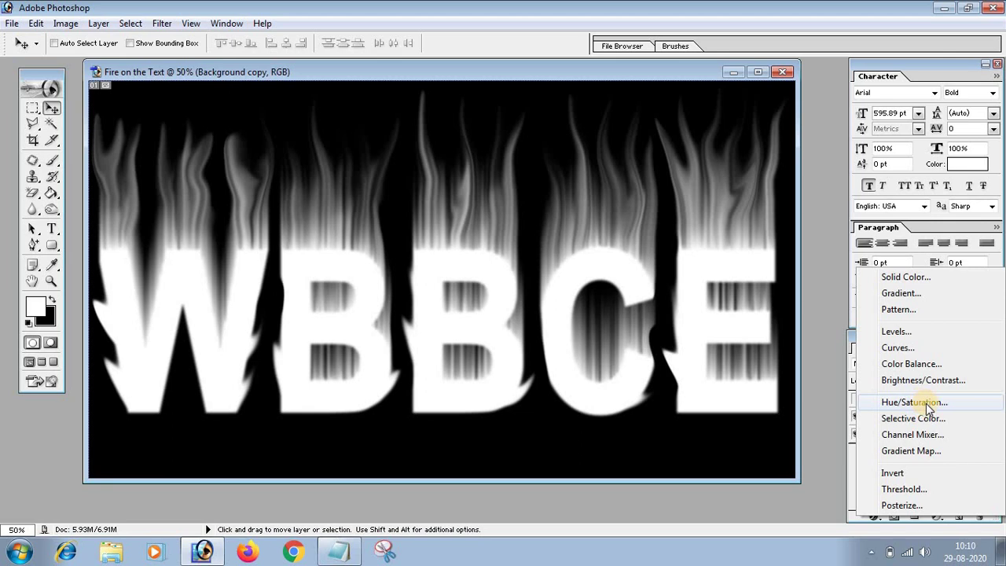
- Add a Hue/Saturation layer, colorized at hue 40 and saturation 100
click(914, 403)
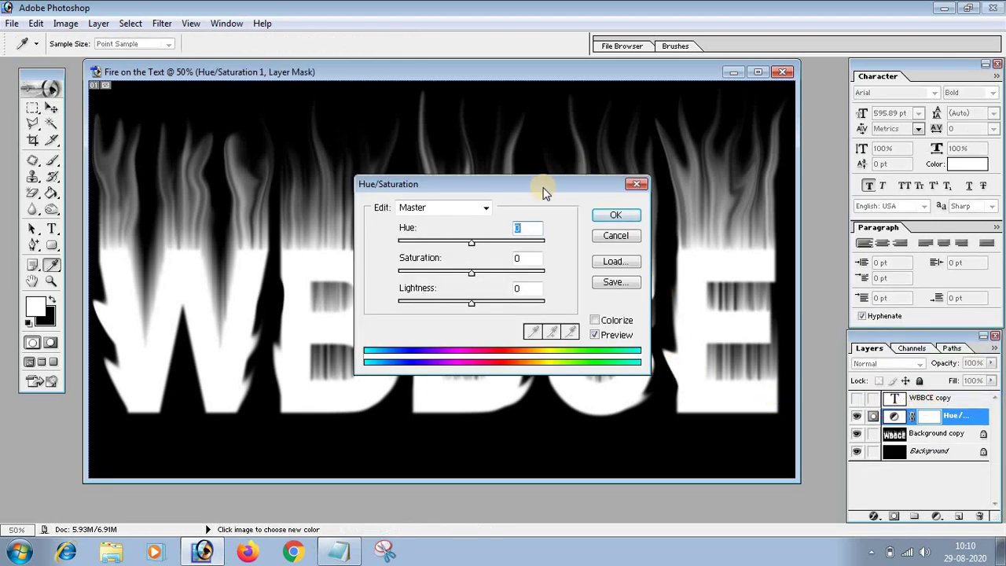
drag(539, 184, 467, 166)
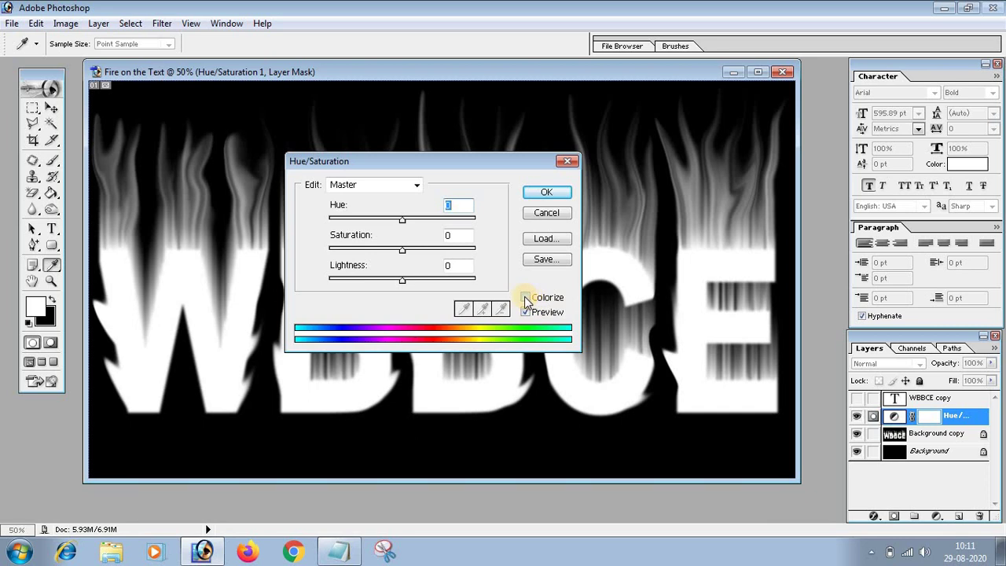
click(527, 299)
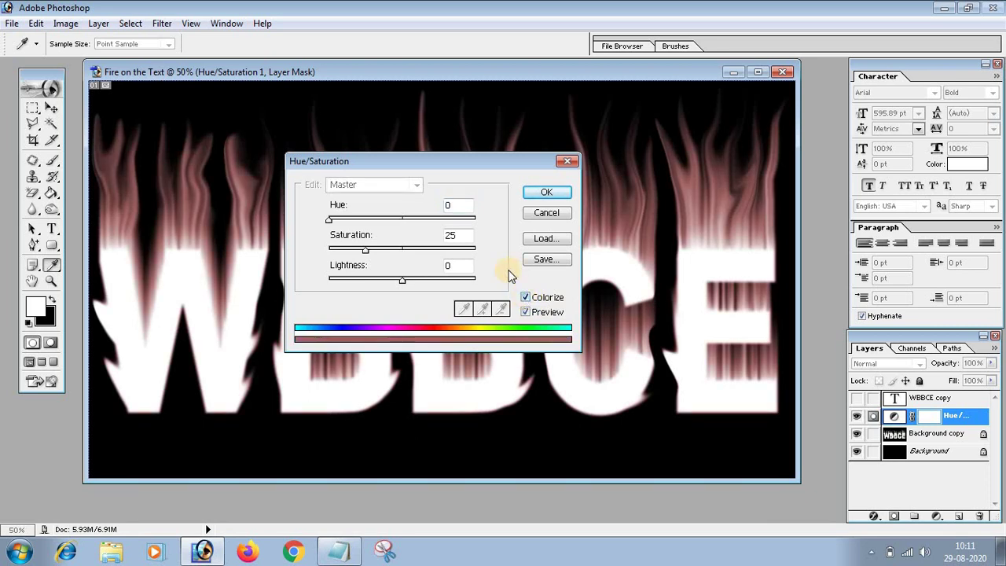
double_click(455, 207)
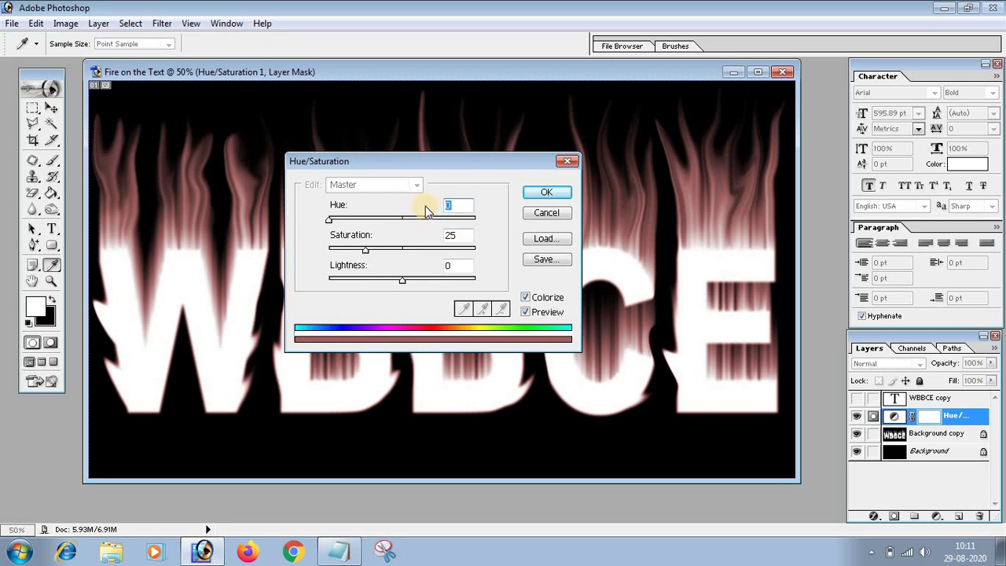
text(40)
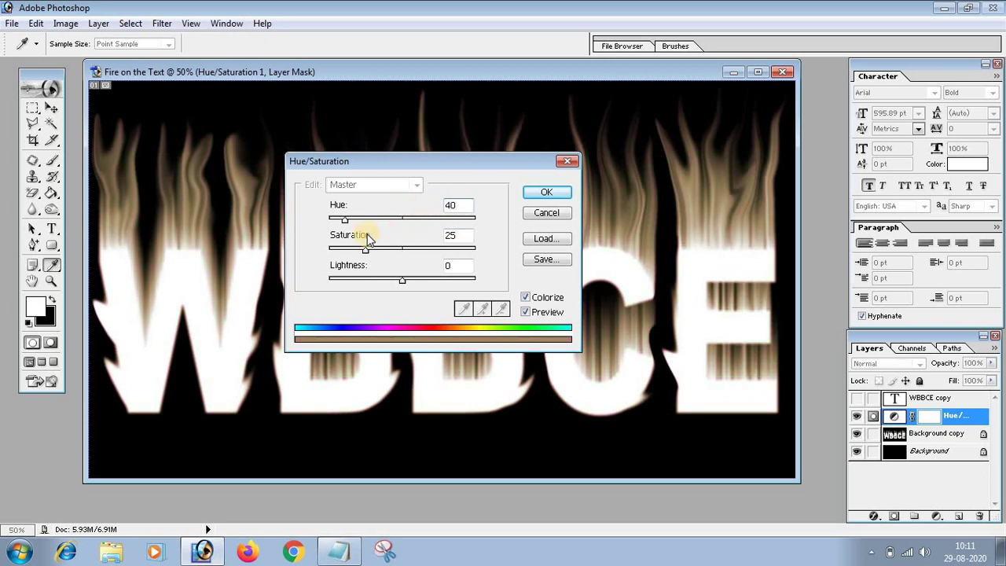
double_click(456, 237)
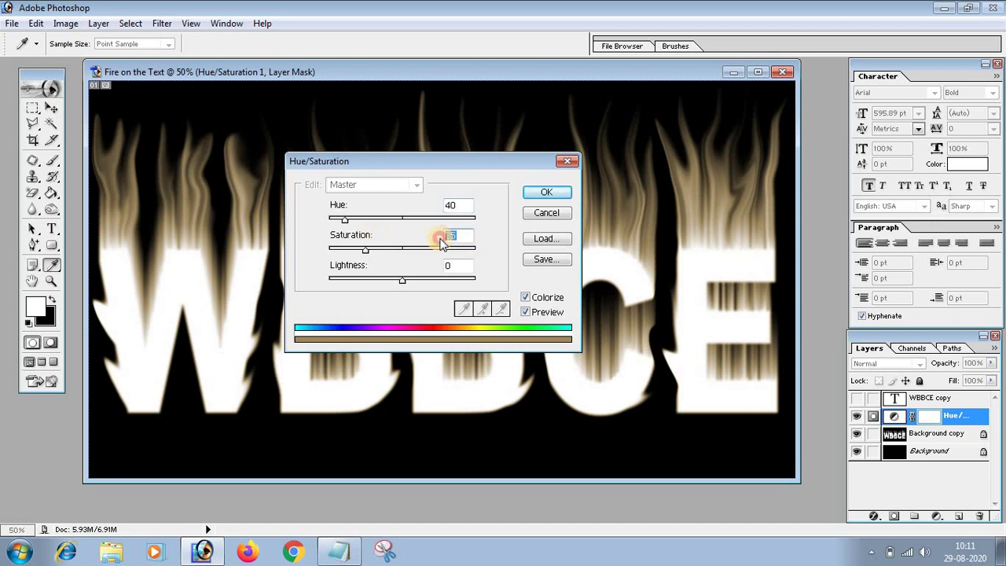
text(100)
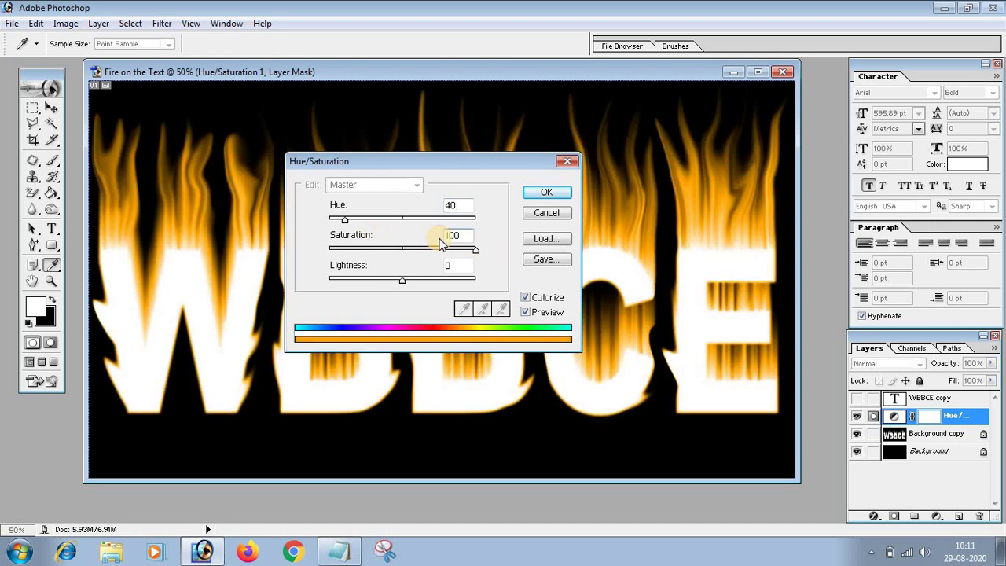
click(550, 194)
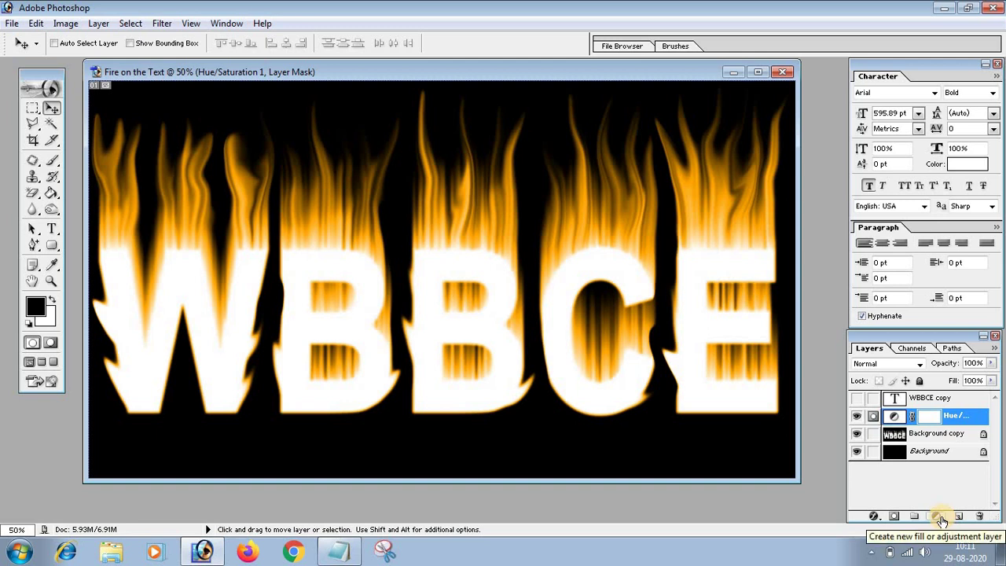
- Add a second Hue/Saturation layer at hue -25 for red-orange flames
click(941, 516)
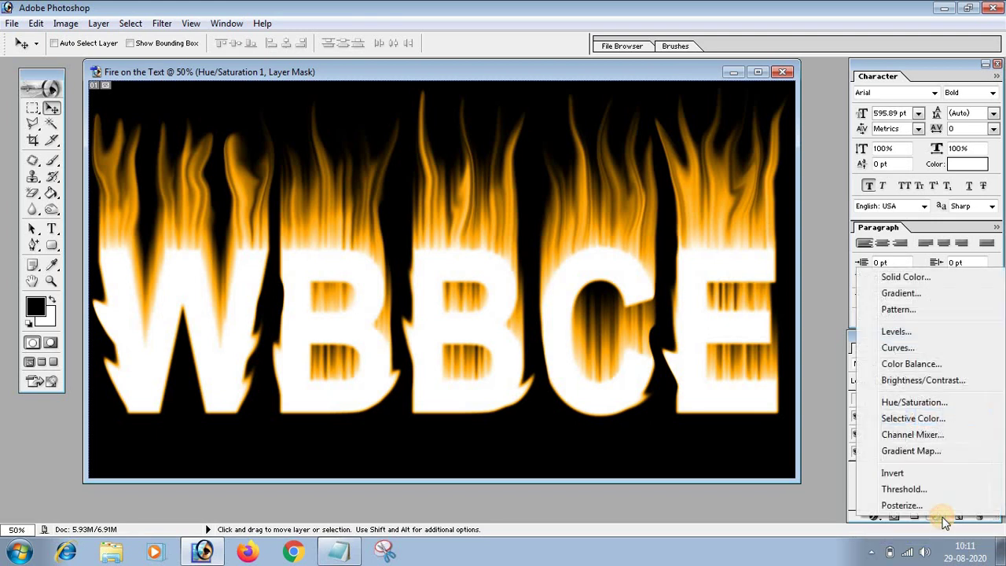
click(914, 402)
text(-2)
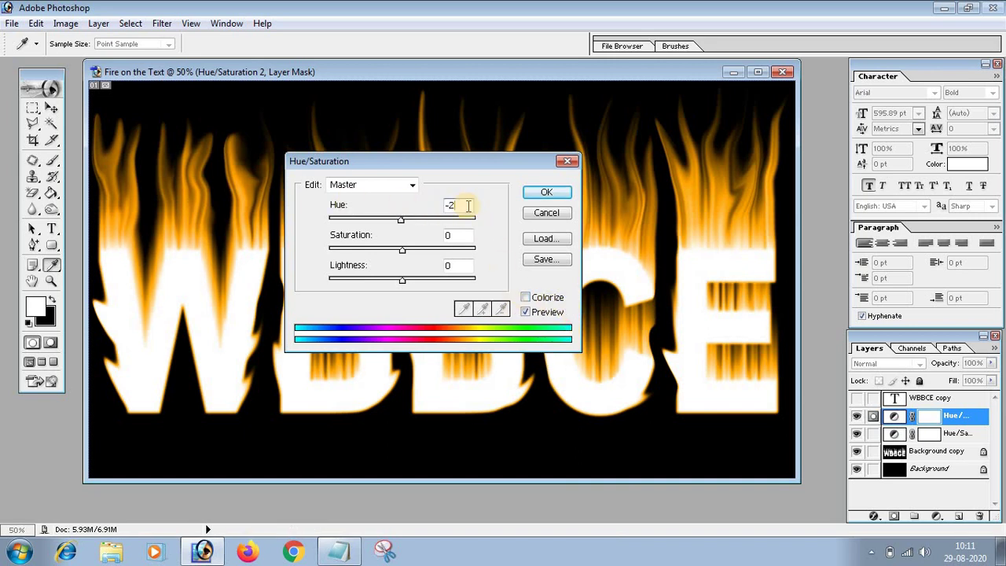
text(5)
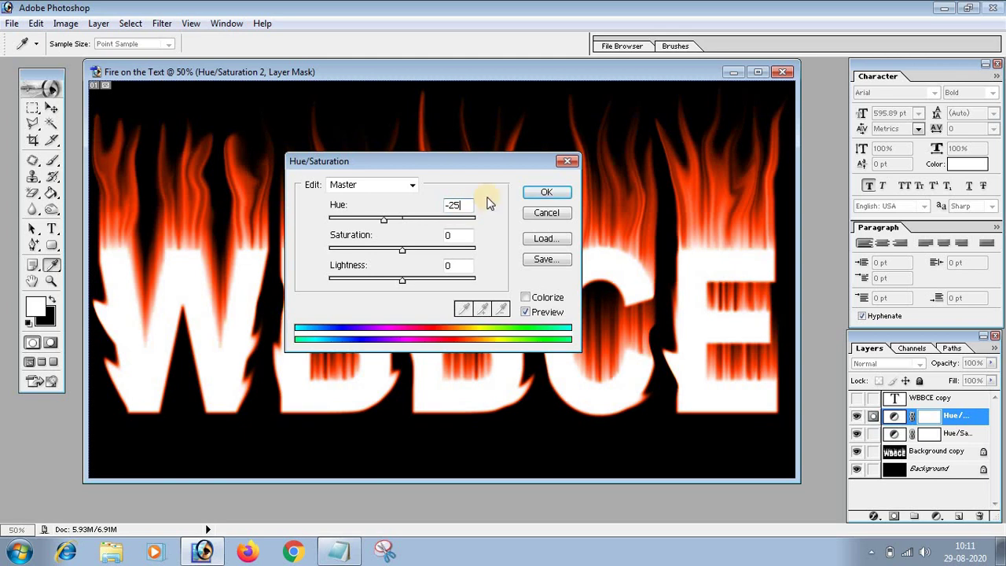
click(547, 194)
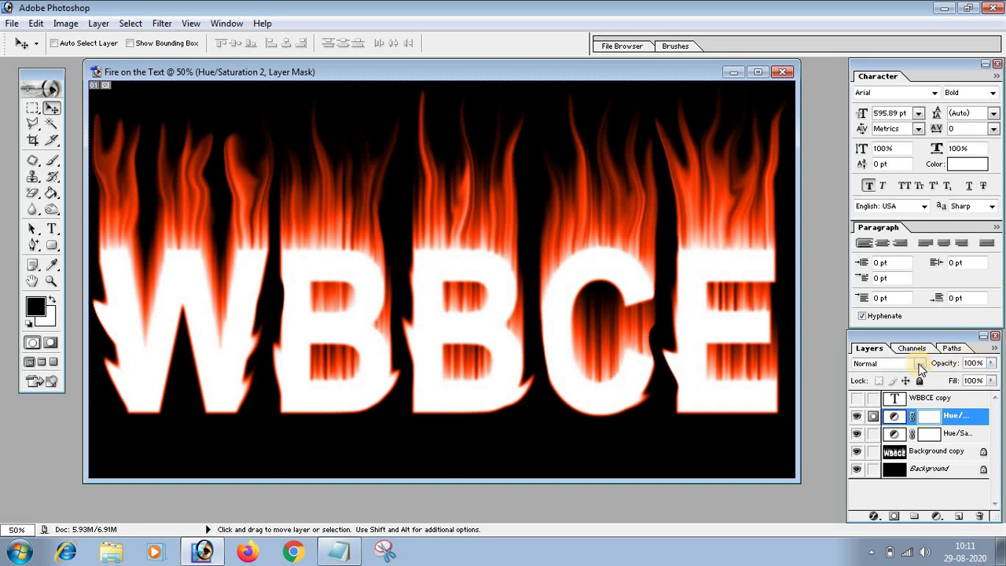
- Set the second hue layer to Overlay, show WBBCE copy, and add a Gradient Overlay
click(919, 364)
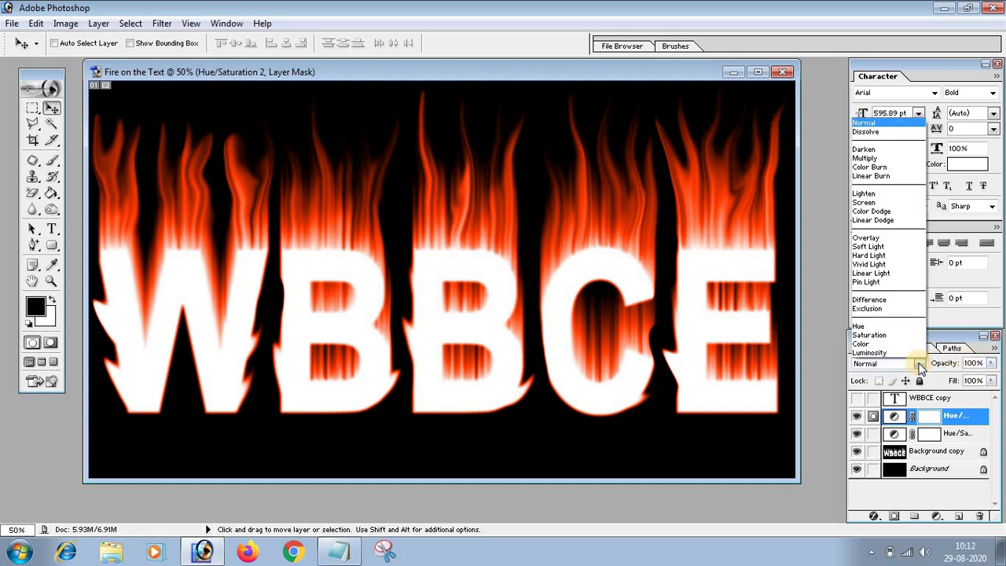
click(874, 238)
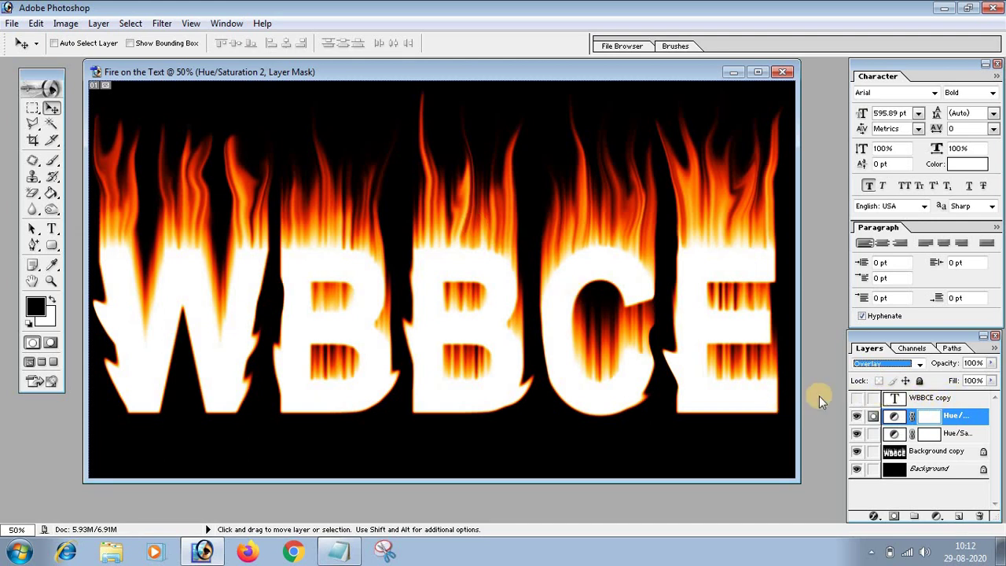
click(857, 401)
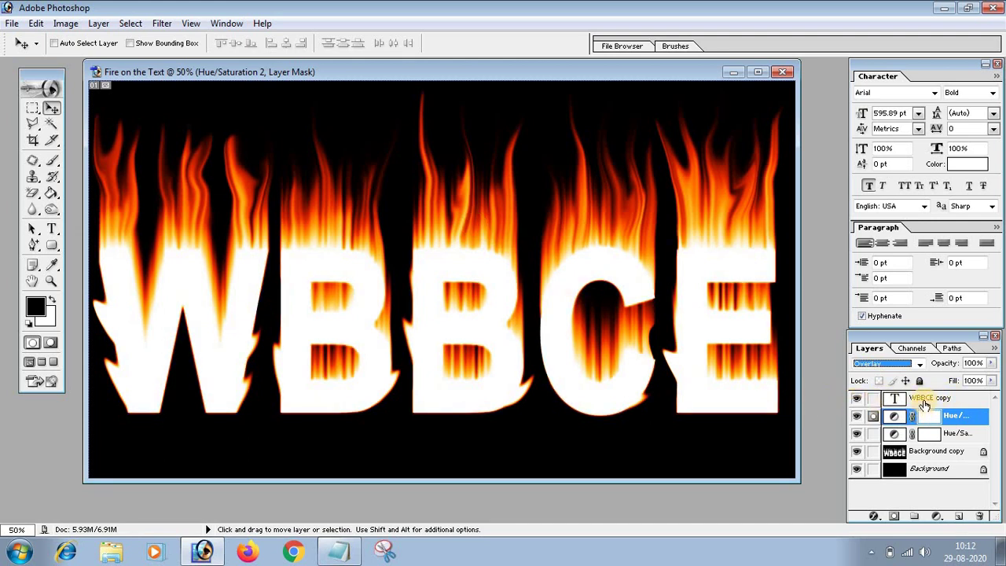
click(925, 399)
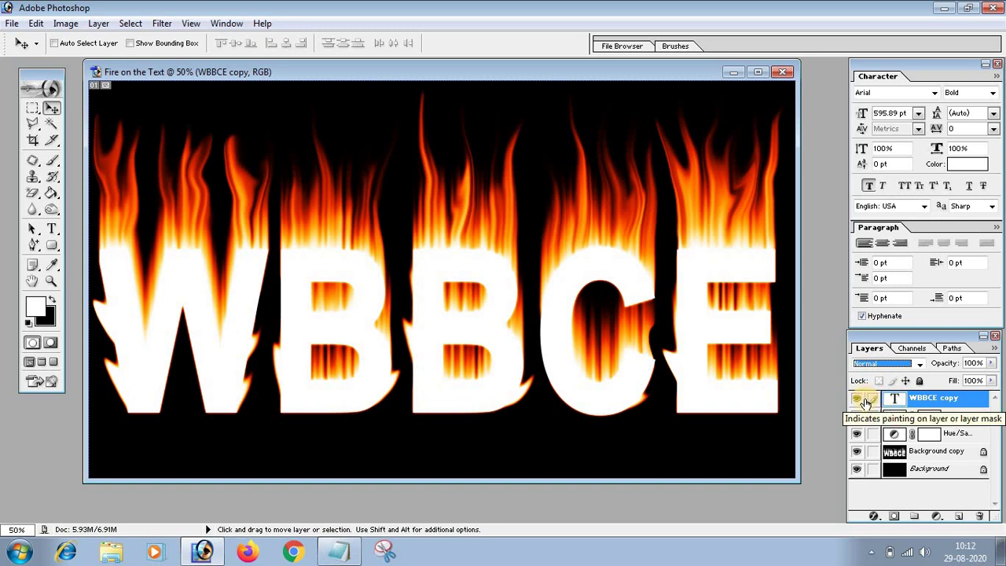
click(876, 516)
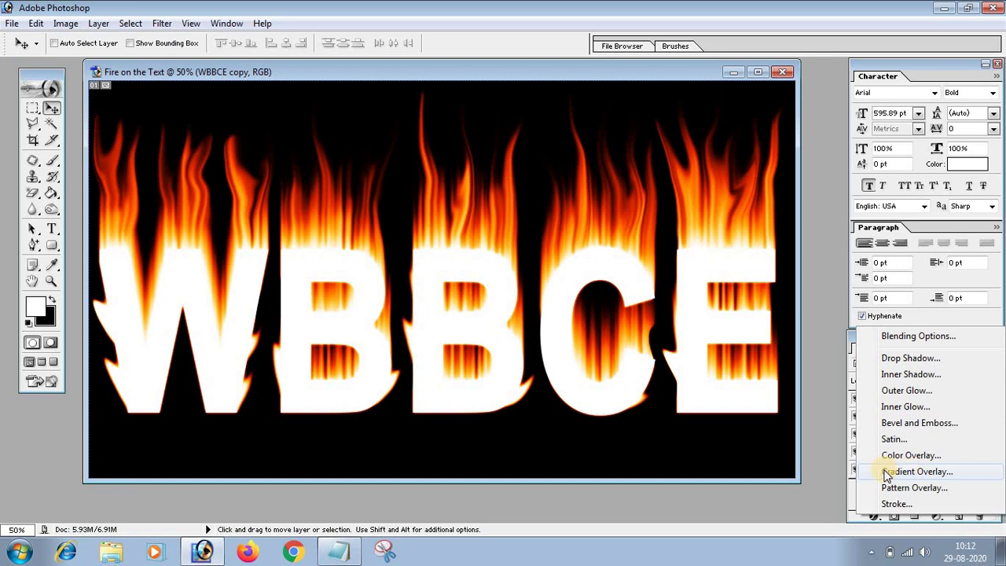
click(885, 471)
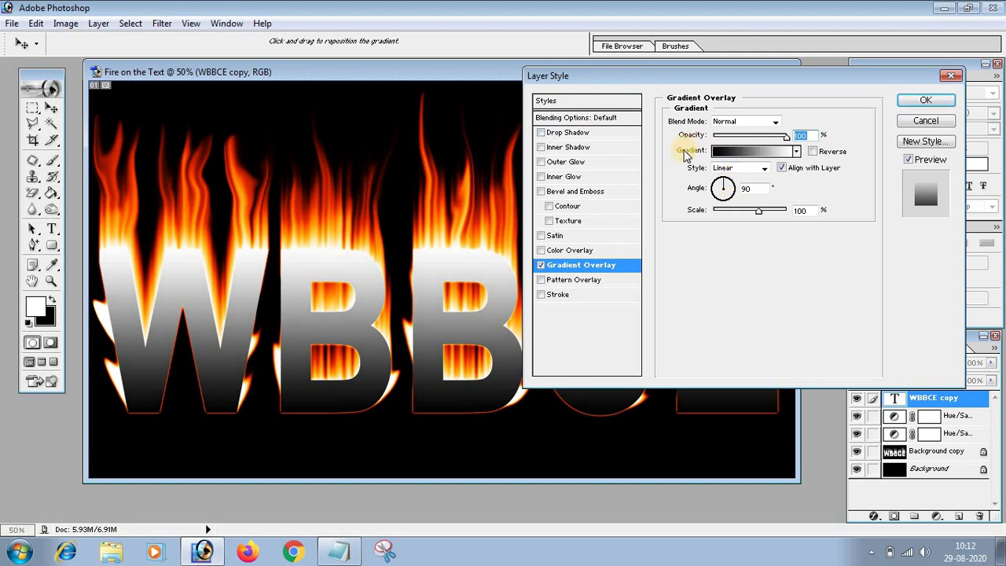
- Set the gradient's end stop to red-orange E73500 sampled from the flames
click(760, 151)
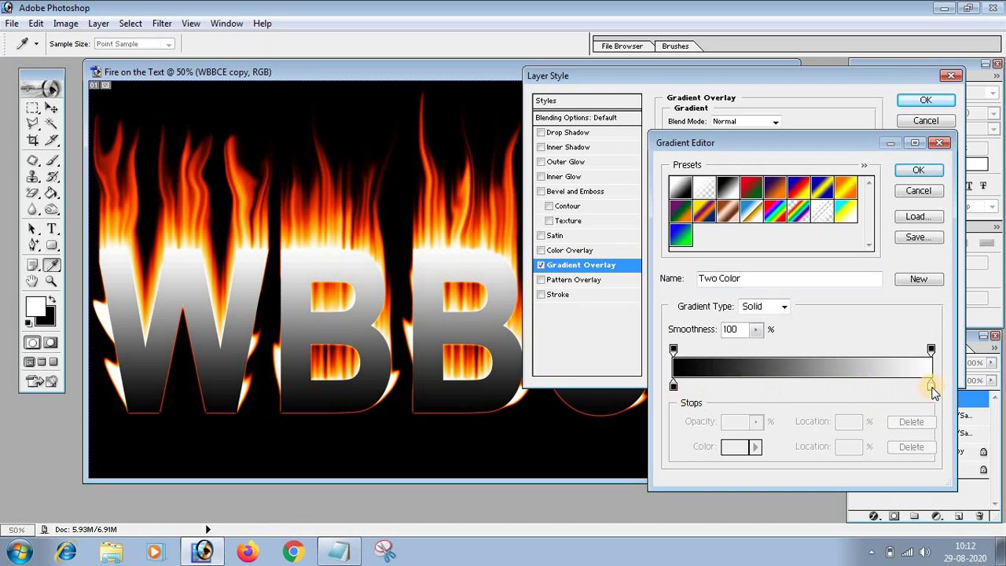
double_click(931, 387)
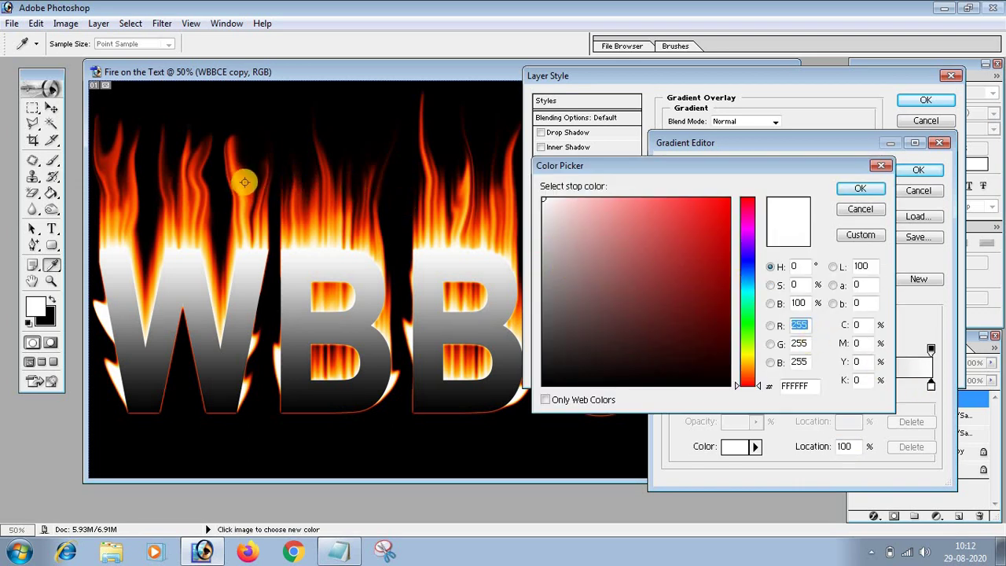
click(243, 184)
click(241, 169)
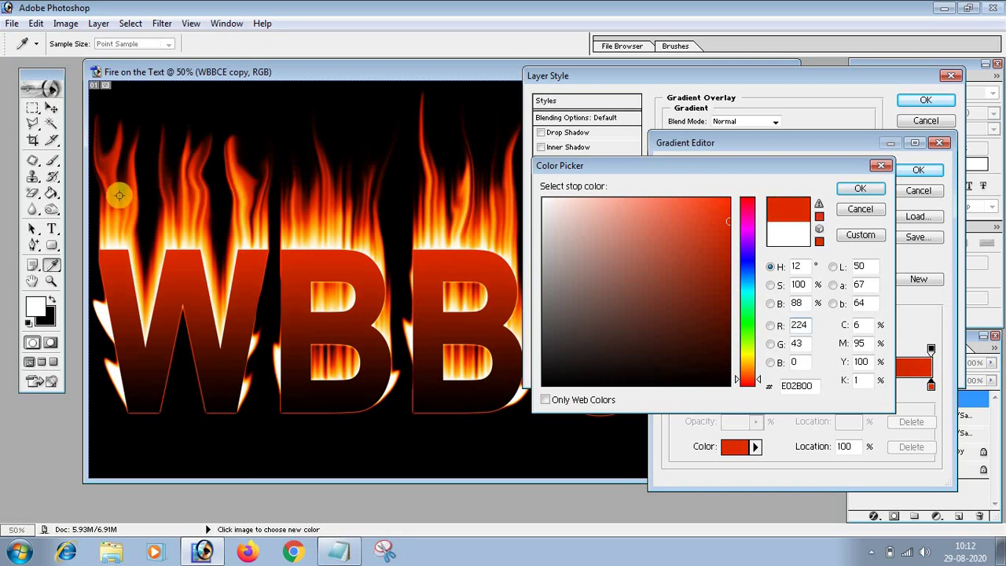
click(111, 169)
mouse_move(111, 169)
mouse_down()
mouse_move(117, 152)
mouse_move(120, 201)
mouse_up()
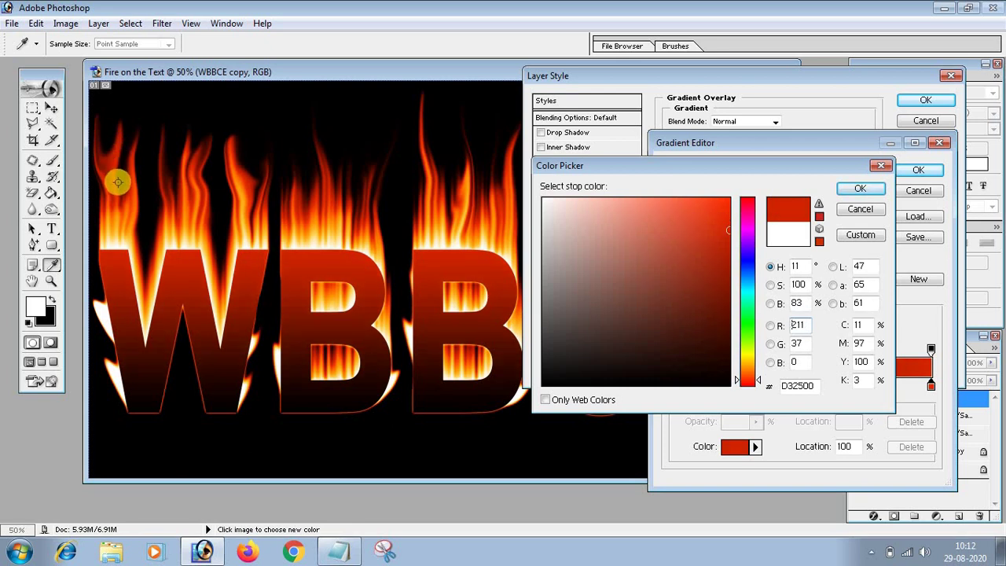
click(250, 200)
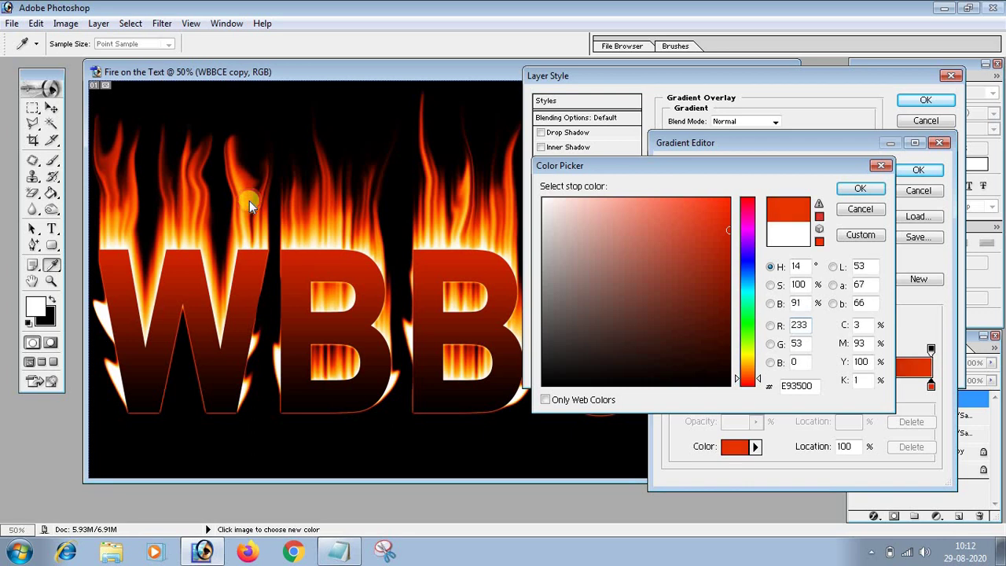
drag(690, 241, 731, 220)
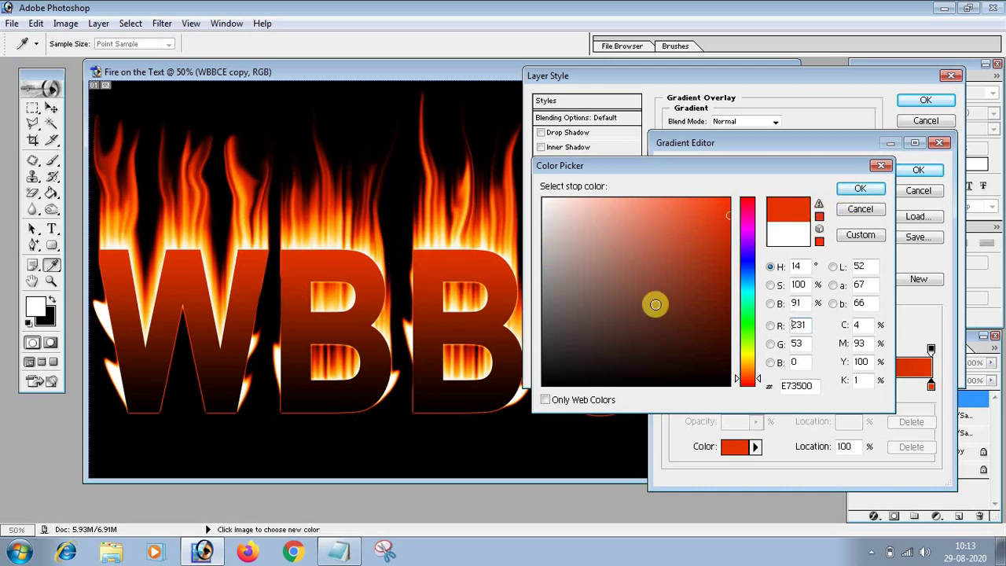
click(856, 191)
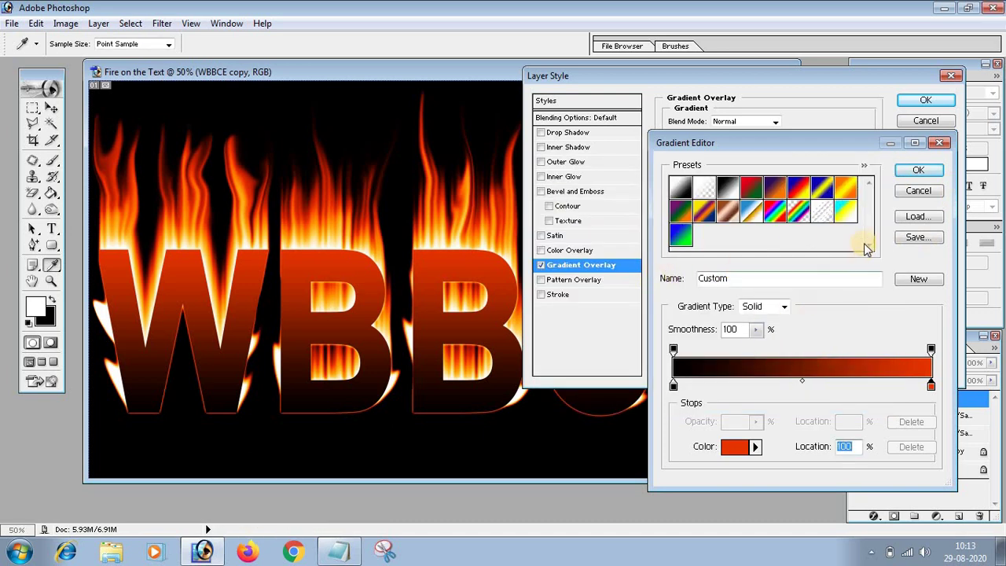
- Confirm the black-to-red gradient and apply it as a Gradient Overlay on the WBBCE copy text layer
click(917, 175)
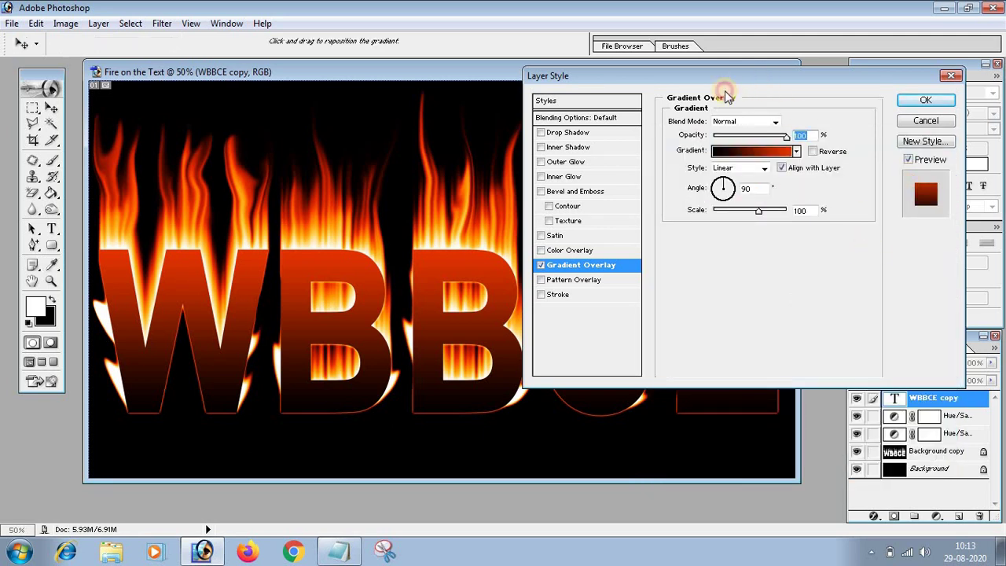
drag(761, 78, 703, 129)
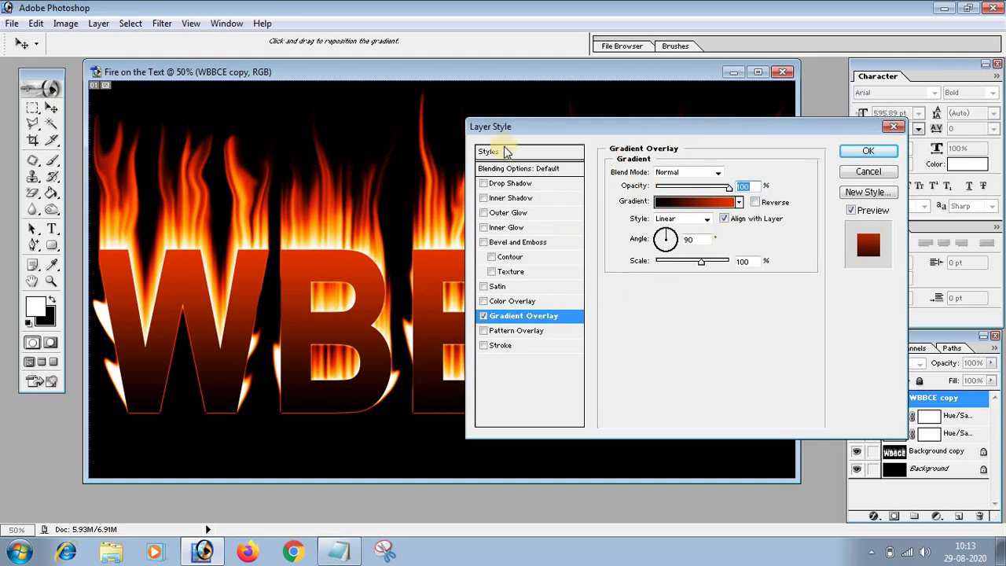
click(870, 155)
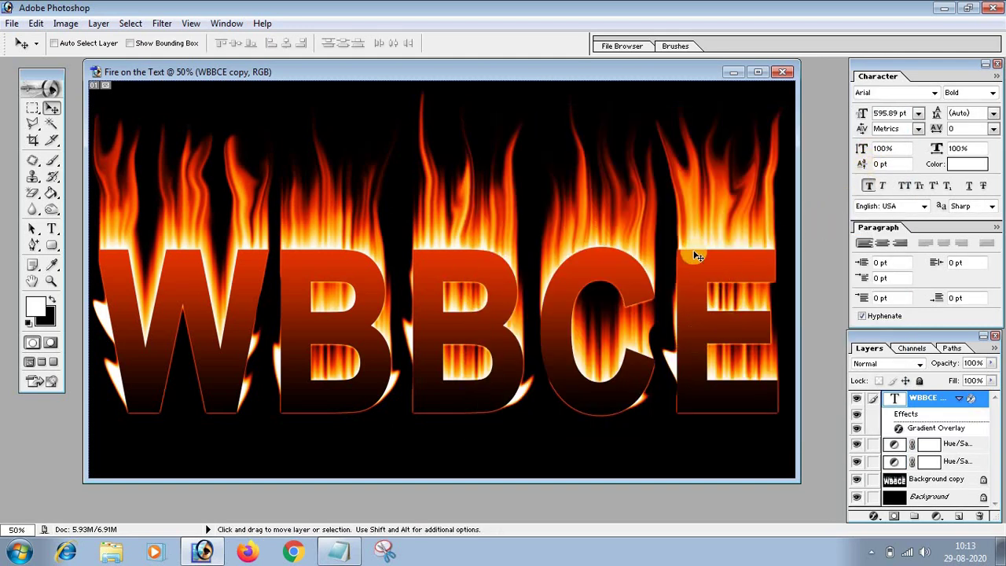